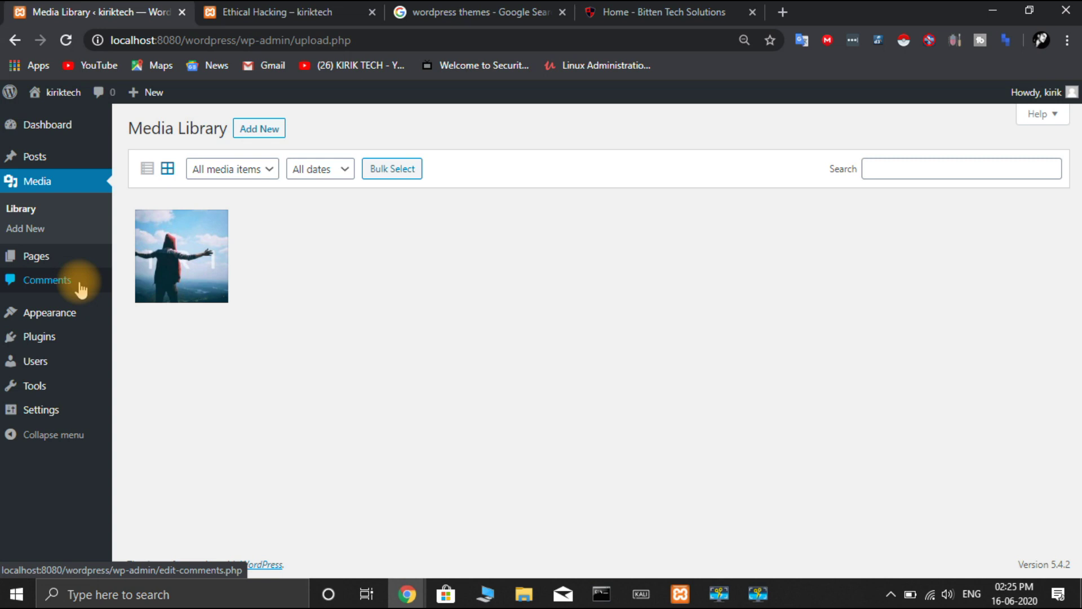
Check the comments on the published Ethical Hacking post and open the site's comment management list
{"action": "left_click", "coordinate": [318, 14]}
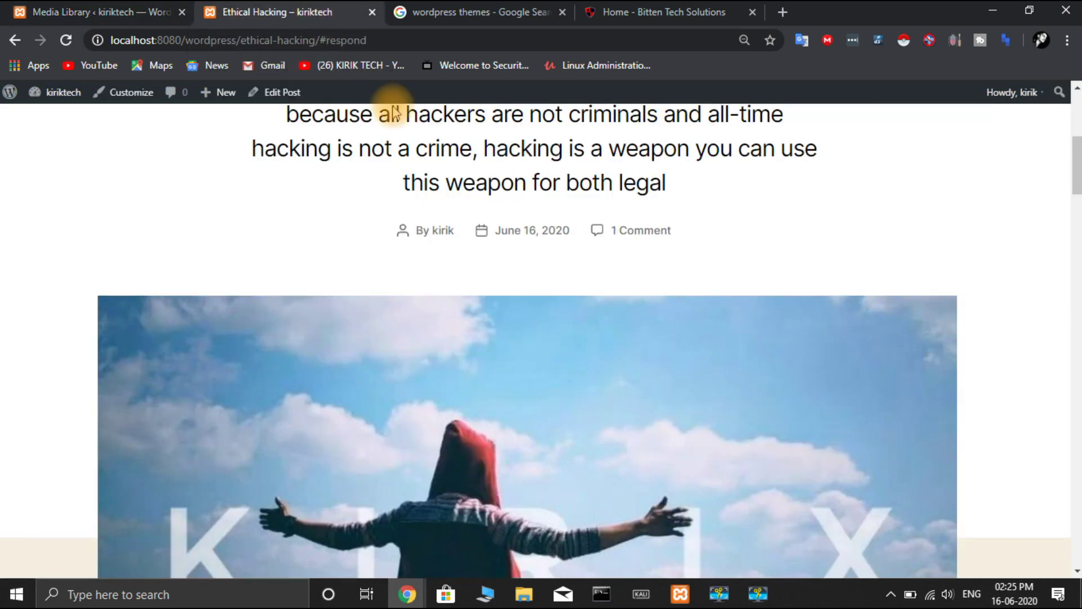
{"action": "left_click", "coordinate": [638, 231]}
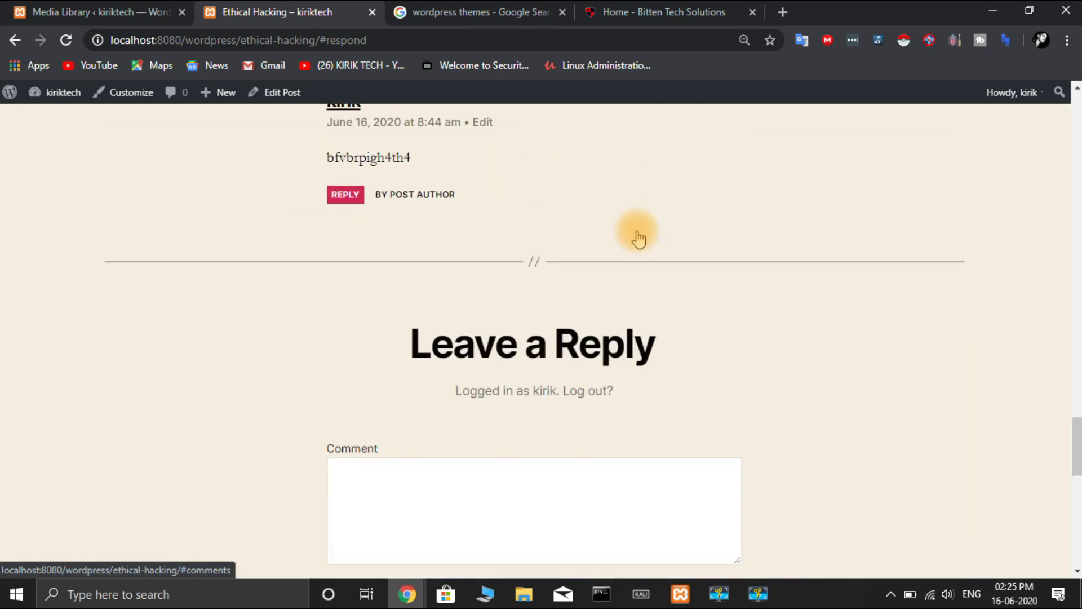
{"action": "left_click", "coordinate": [119, 10]}
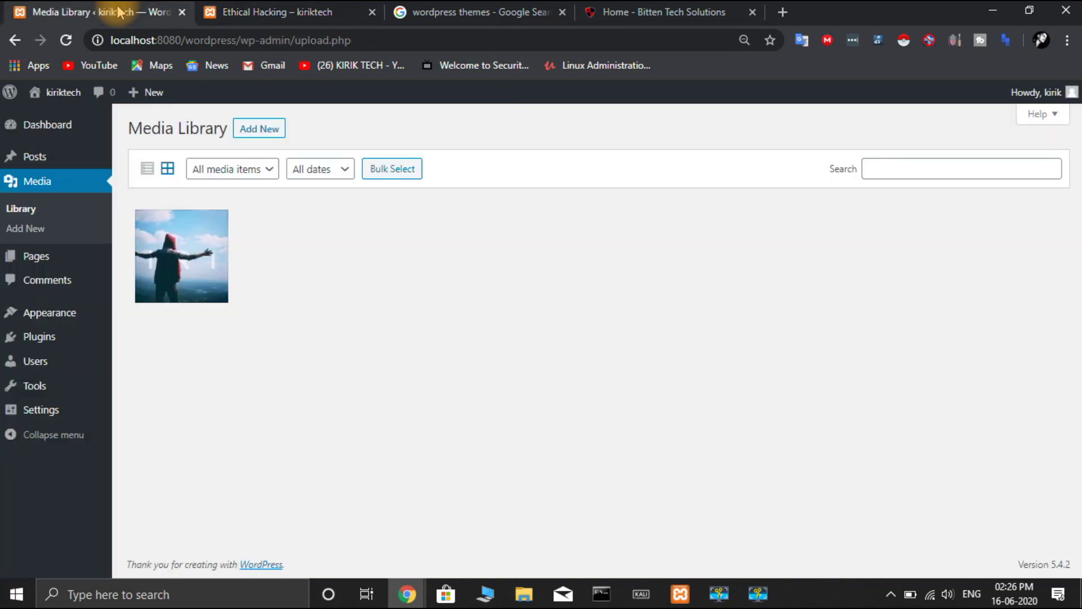
{"action": "left_click", "coordinate": [47, 284]}
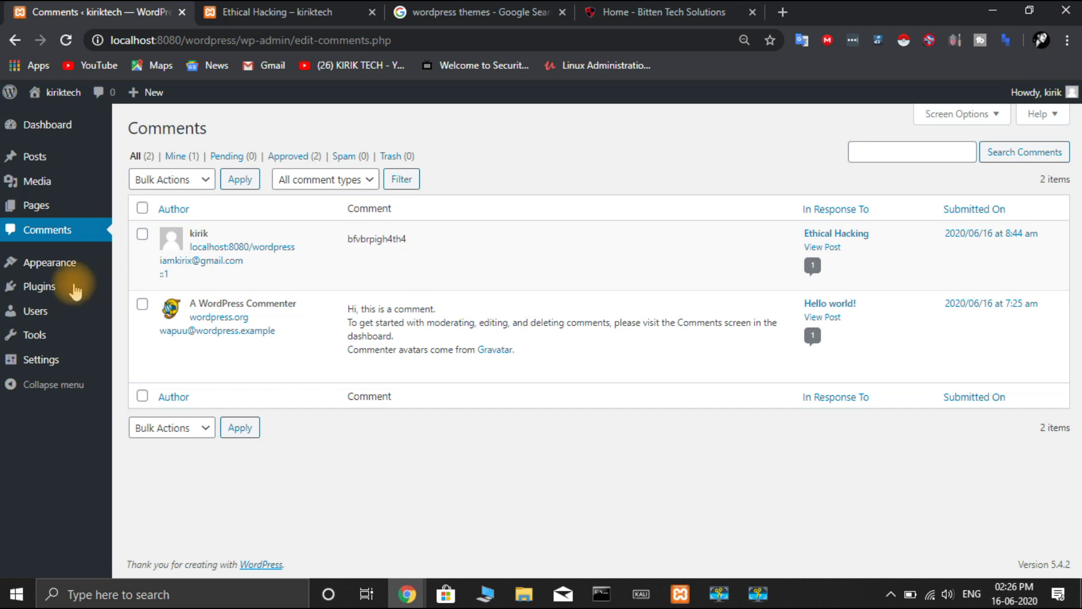
Open the page that manages the site's installed themes
{"action": "mouse_move", "coordinate": [73, 213]}
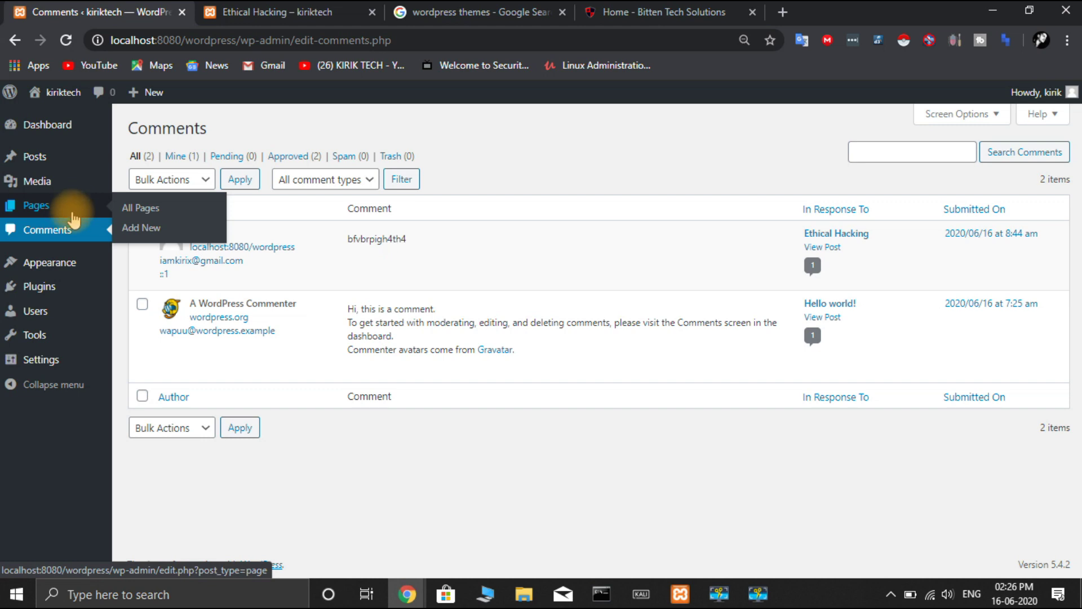
{"action": "mouse_move", "coordinate": [68, 270]}
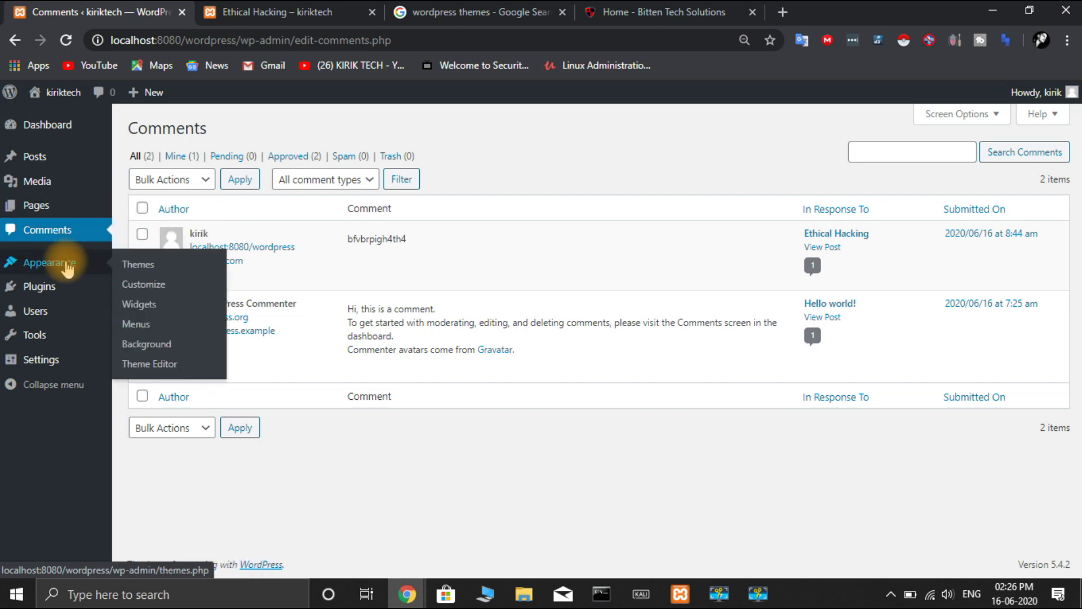
{"action": "left_click", "coordinate": [153, 264]}
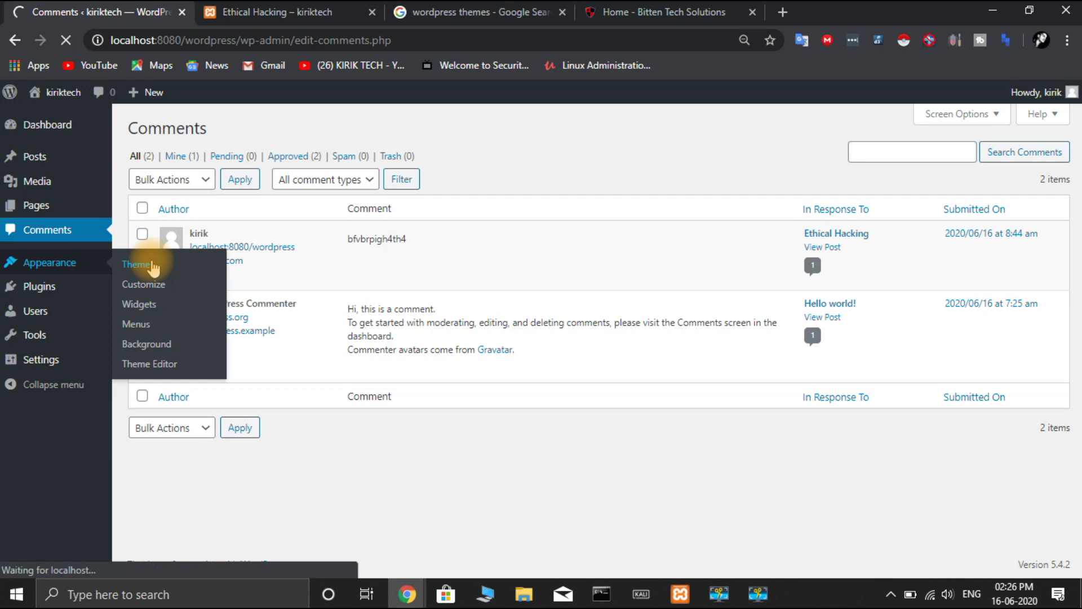
Compare the Bitten Tech Solutions site's design with the Ethical Hacking post, look over the WordPress themes search results, and return to the installed themes
{"action": "left_click", "coordinate": [690, 8]}
{"action": "mouse_move", "coordinate": [729, 130]}
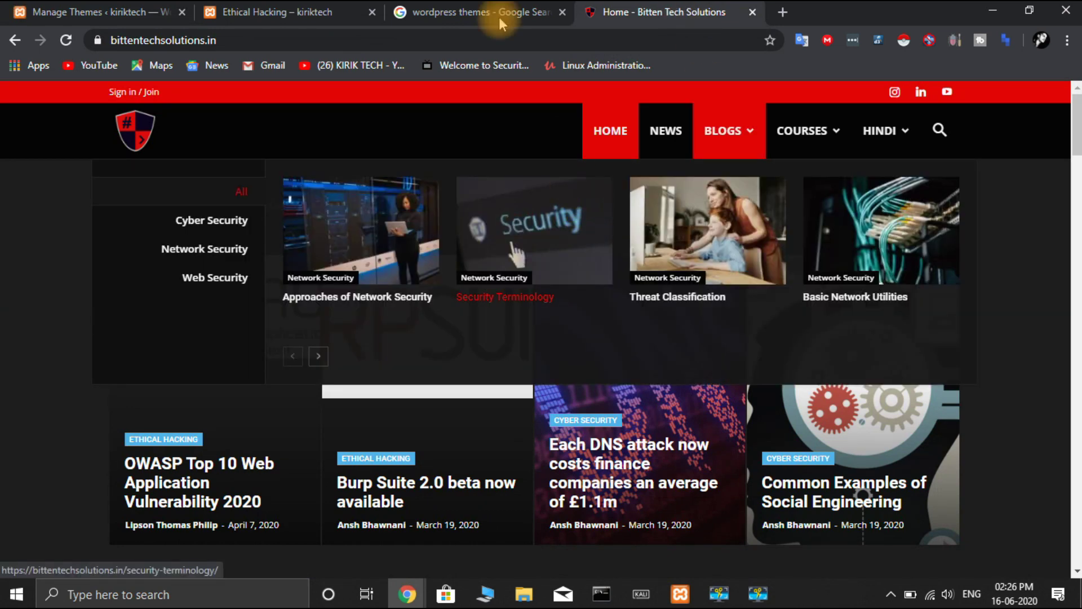
{"action": "left_click", "coordinate": [306, 14]}
{"action": "scroll", "coordinate": [609, 308], "scroll_direction": "up", "scroll_amount": 20}
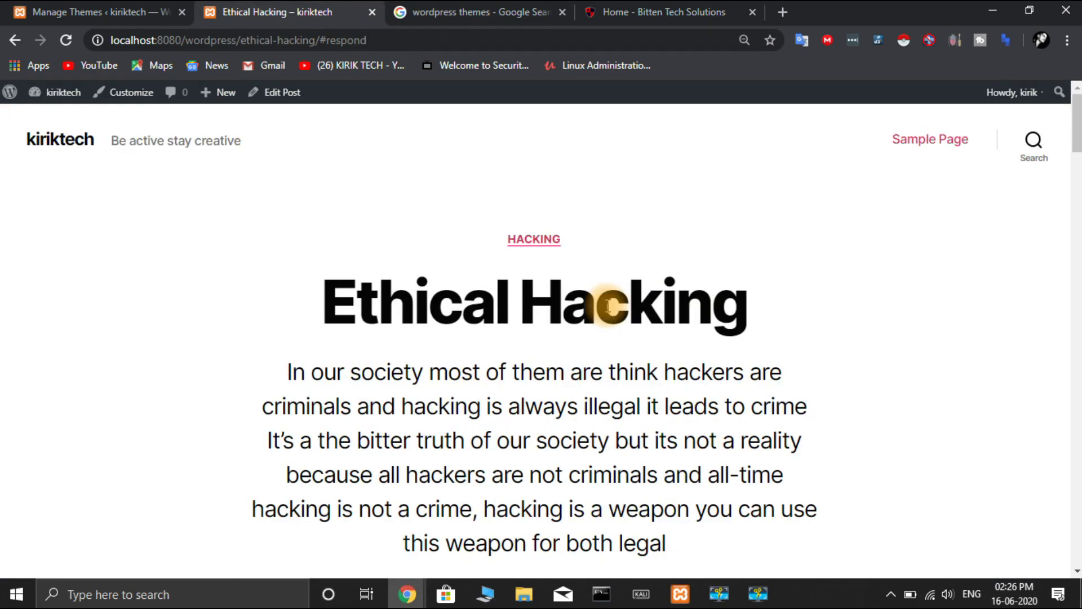
{"action": "left_click", "coordinate": [682, 16]}
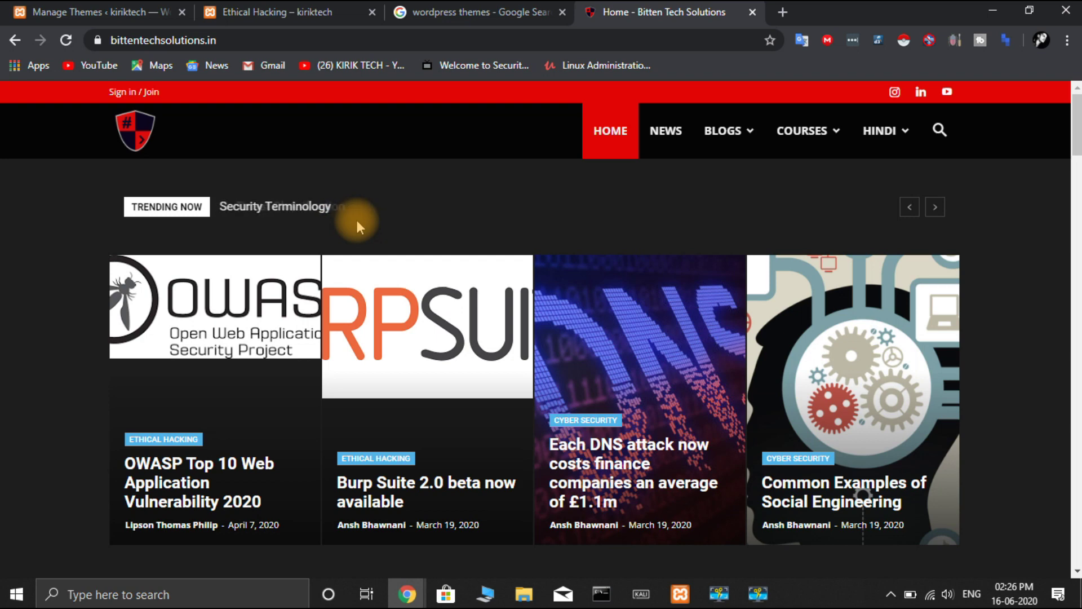
{"action": "left_click", "coordinate": [505, 12]}
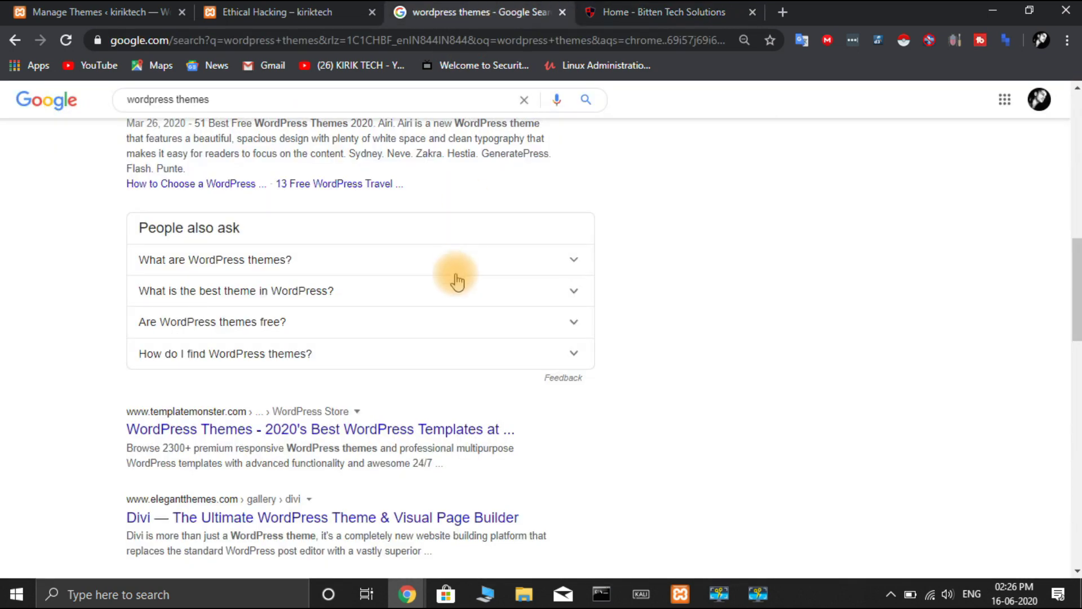
{"action": "scroll", "coordinate": [456, 276], "scroll_direction": "up", "scroll_amount": 10}
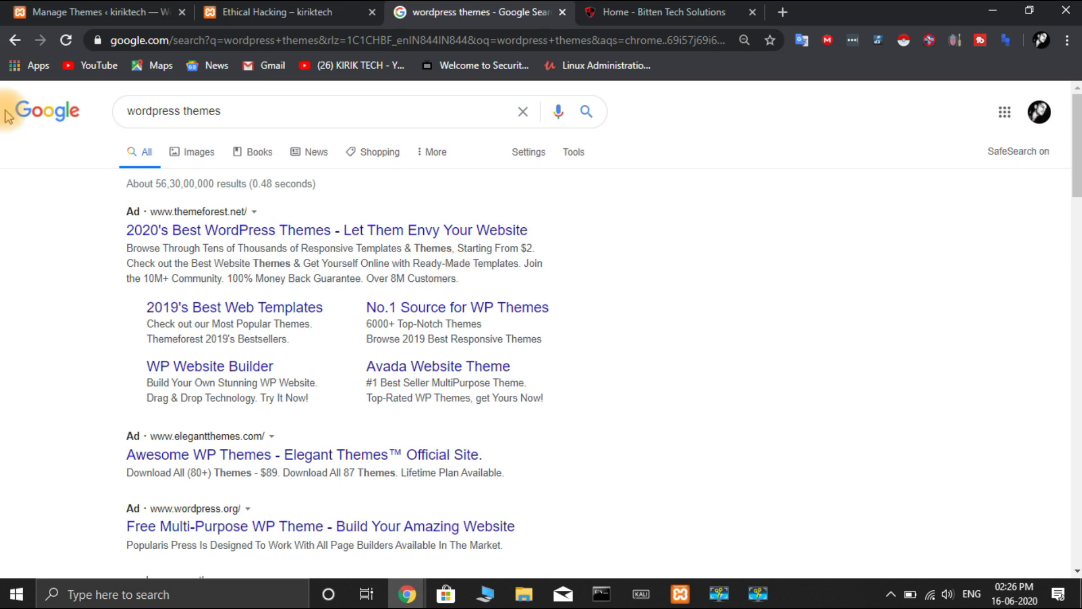
{"action": "left_click", "coordinate": [139, 13]}
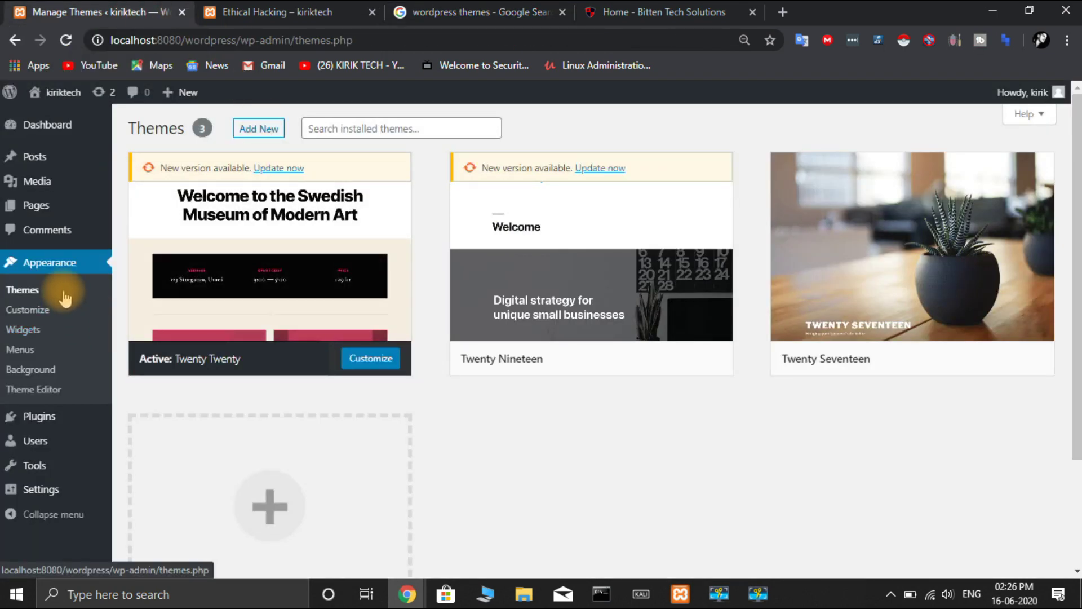
Preview the site live with the Twenty Nineteen theme, look through the Ethical Hacking post, and return to the installed themes
{"action": "mouse_move", "coordinate": [326, 183]}
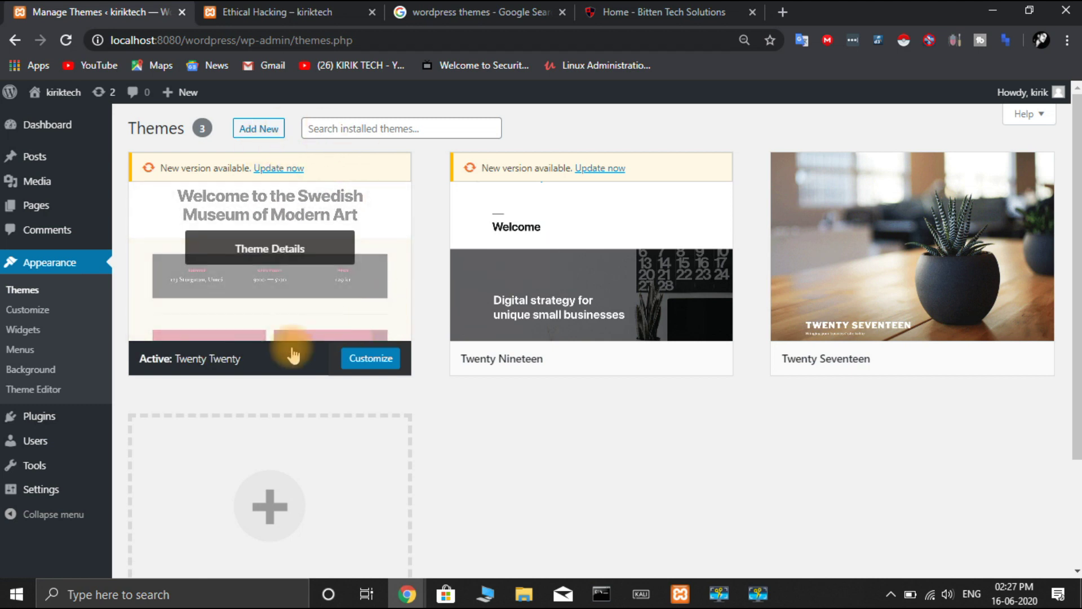
{"action": "mouse_move", "coordinate": [847, 366]}
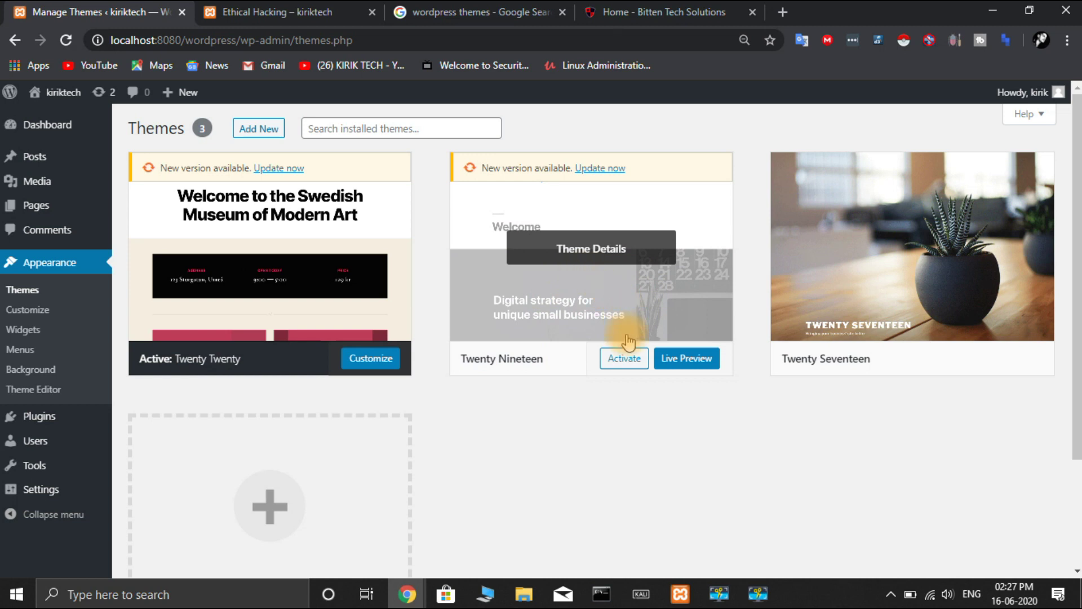
{"action": "left_click", "coordinate": [699, 363]}
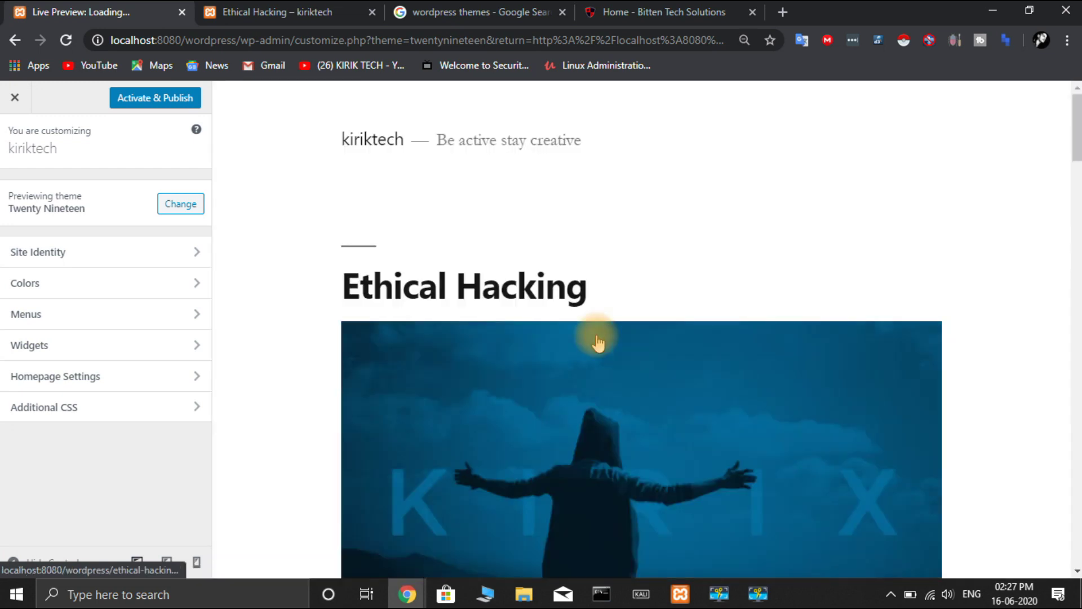
{"action": "scroll", "coordinate": [597, 337], "scroll_direction": "down", "scroll_amount": 6}
{"action": "scroll", "coordinate": [597, 343], "scroll_direction": "down", "scroll_amount": 3}
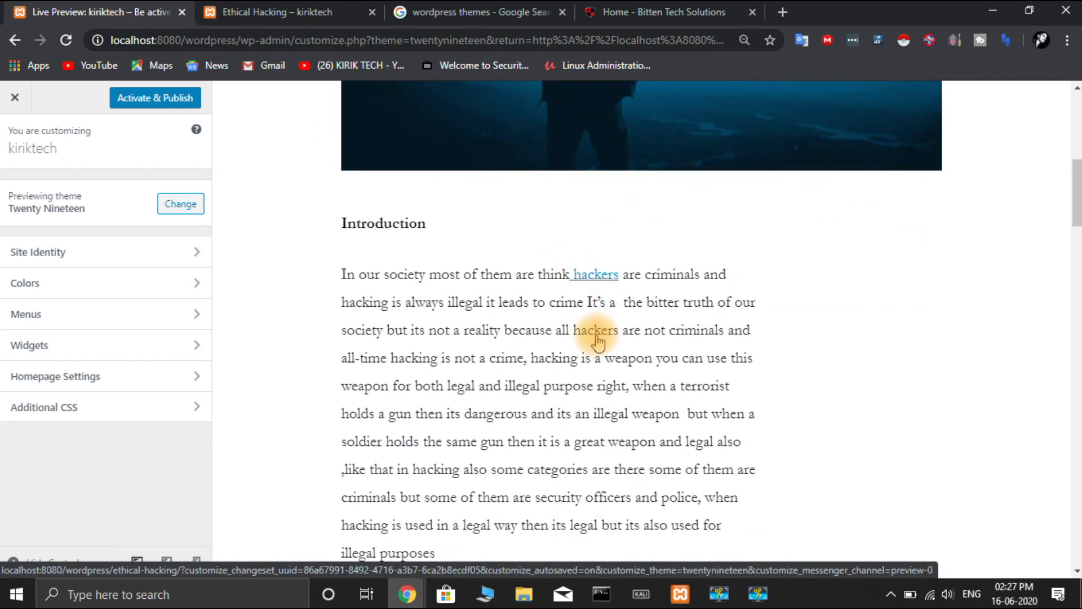
{"action": "left_click", "coordinate": [14, 42]}
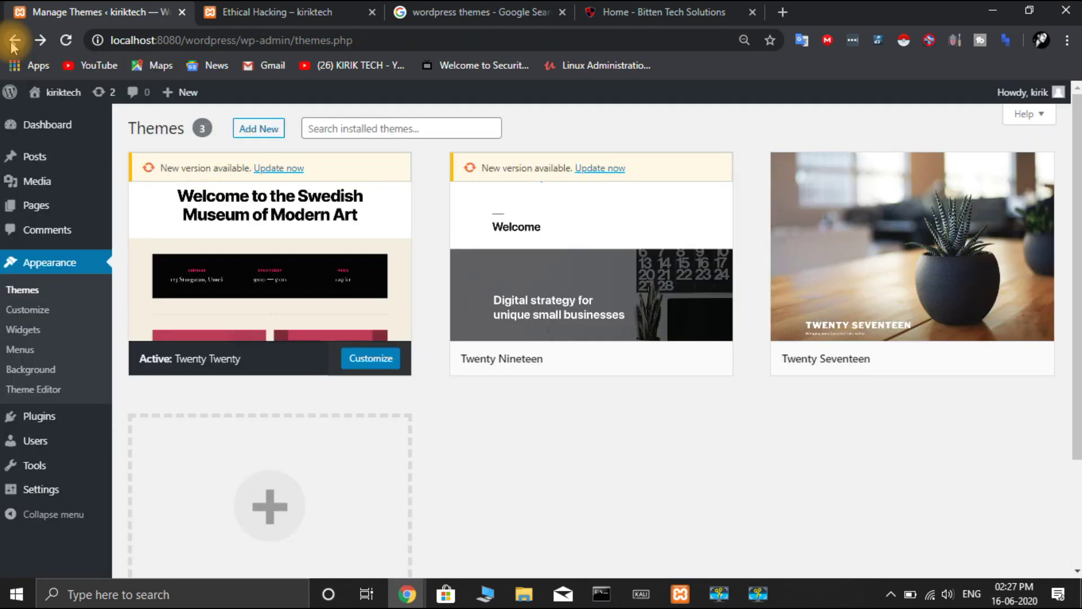
Activate the Twenty Seventeen theme for the site
{"action": "mouse_move", "coordinate": [616, 314]}
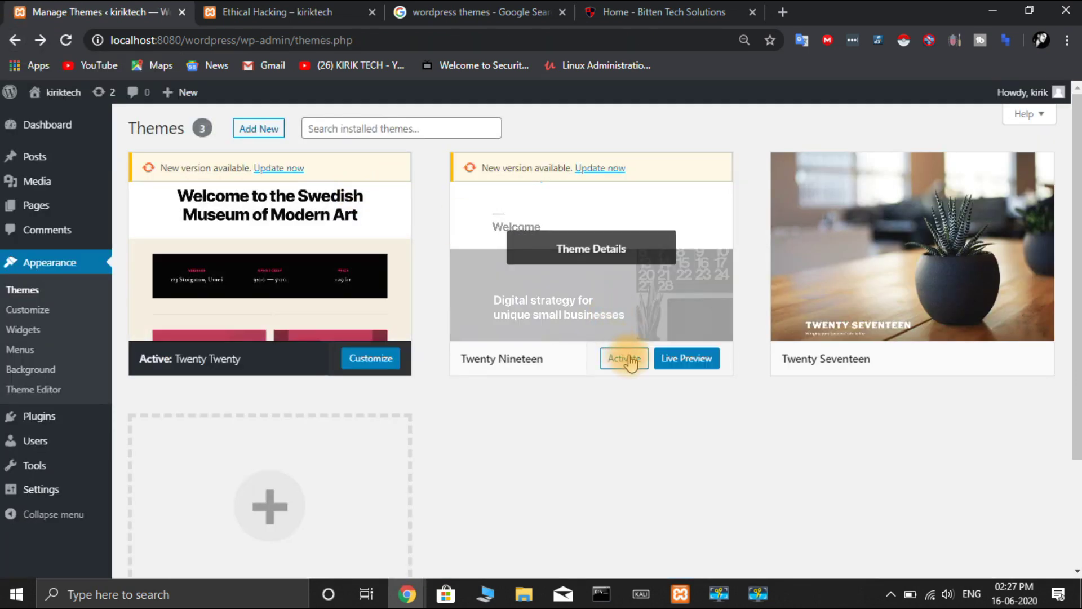
{"action": "mouse_move", "coordinate": [937, 278]}
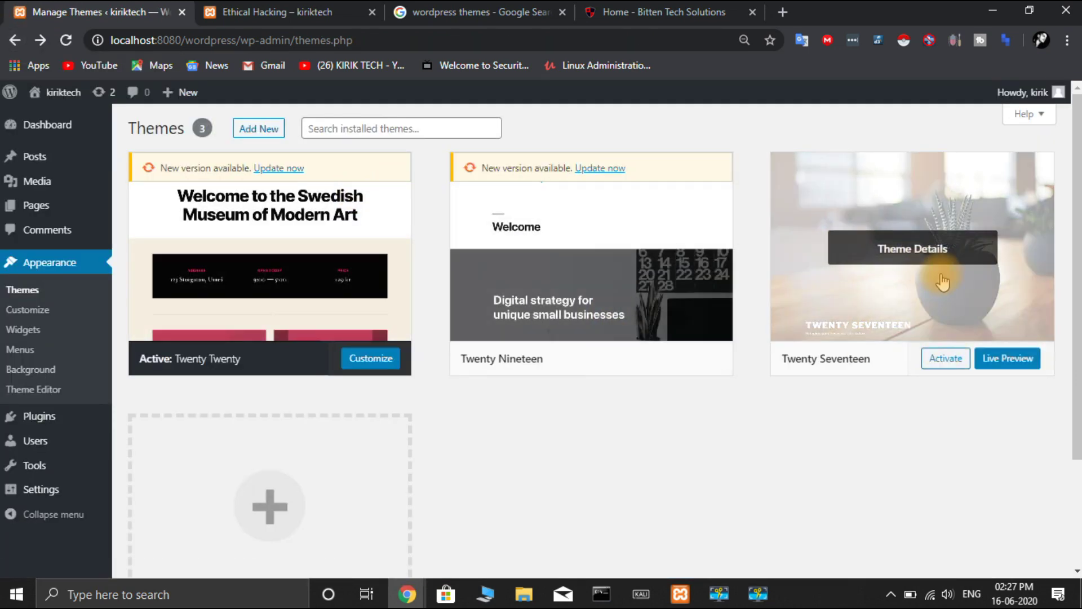
{"action": "left_click", "coordinate": [940, 359]}
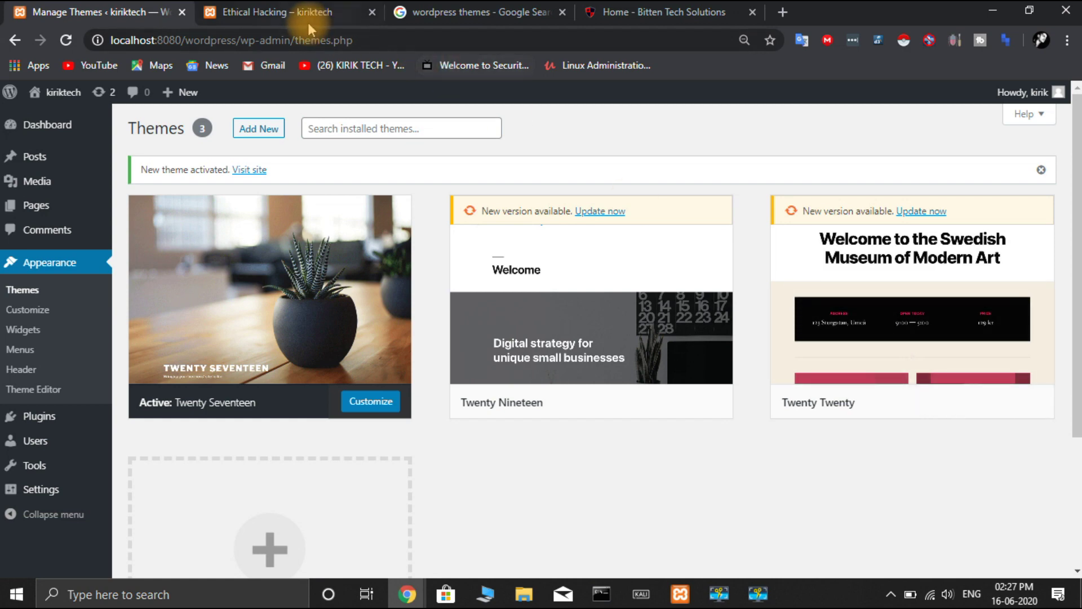
Reload the Ethical Hacking post and examine its header, featured image and article layout under the Twenty Seventeen theme
{"action": "left_click", "coordinate": [320, 12]}
{"action": "left_click", "coordinate": [67, 41]}
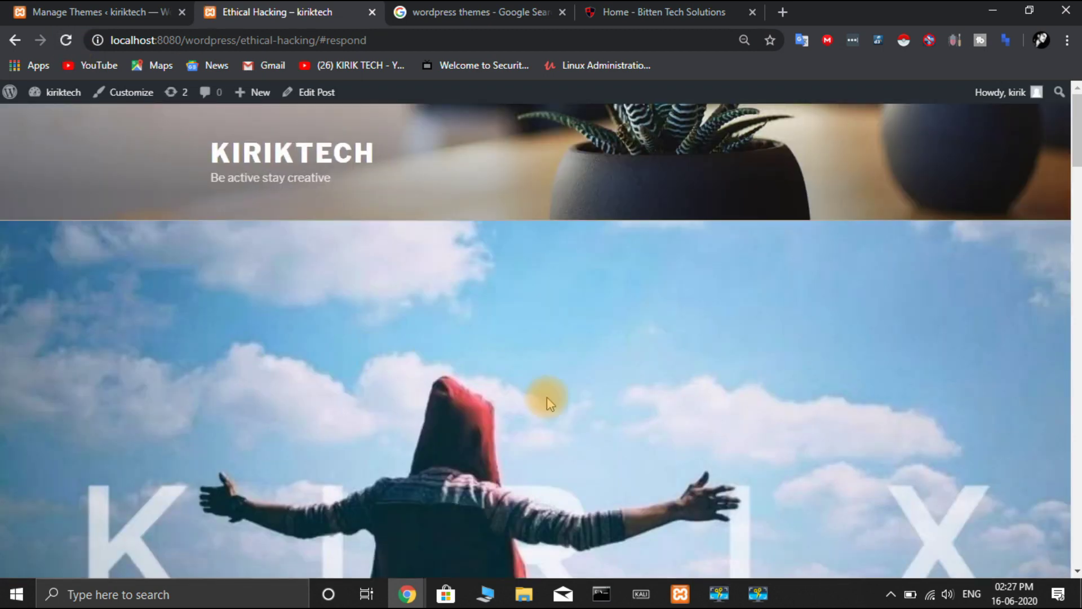
{"action": "scroll", "coordinate": [546, 397], "scroll_direction": "down", "scroll_amount": 5}
{"action": "scroll", "coordinate": [547, 397], "scroll_direction": "up", "scroll_amount": 5}
{"action": "scroll", "coordinate": [547, 397], "scroll_direction": "down", "scroll_amount": 5}
{"action": "scroll", "coordinate": [546, 397], "scroll_direction": "down", "scroll_amount": 3}
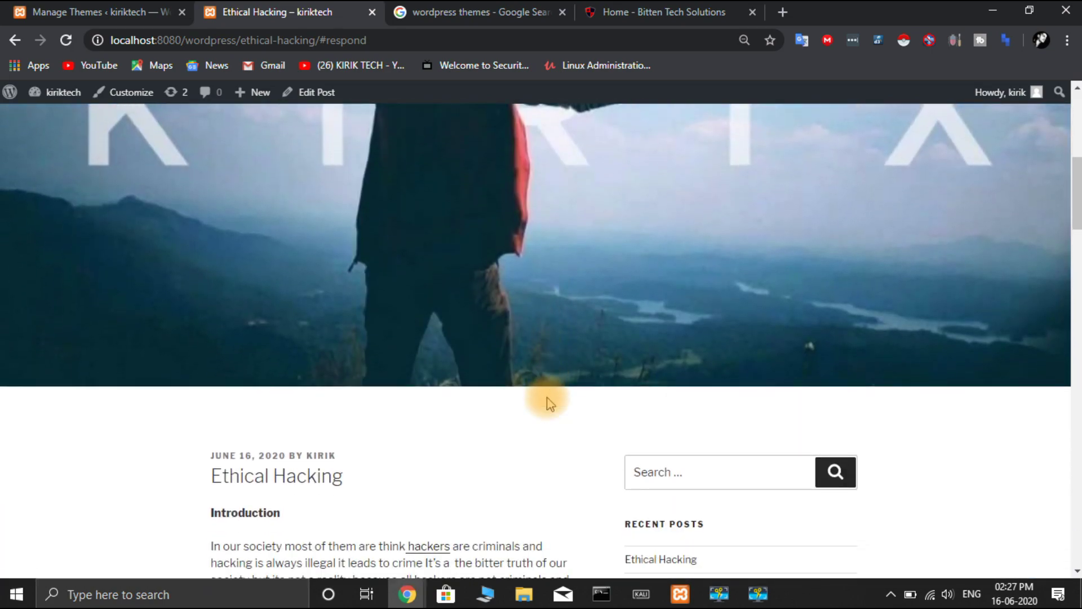
{"action": "scroll", "coordinate": [547, 397], "scroll_direction": "down", "scroll_amount": 6}
{"action": "scroll", "coordinate": [547, 396], "scroll_direction": "down", "scroll_amount": 15}
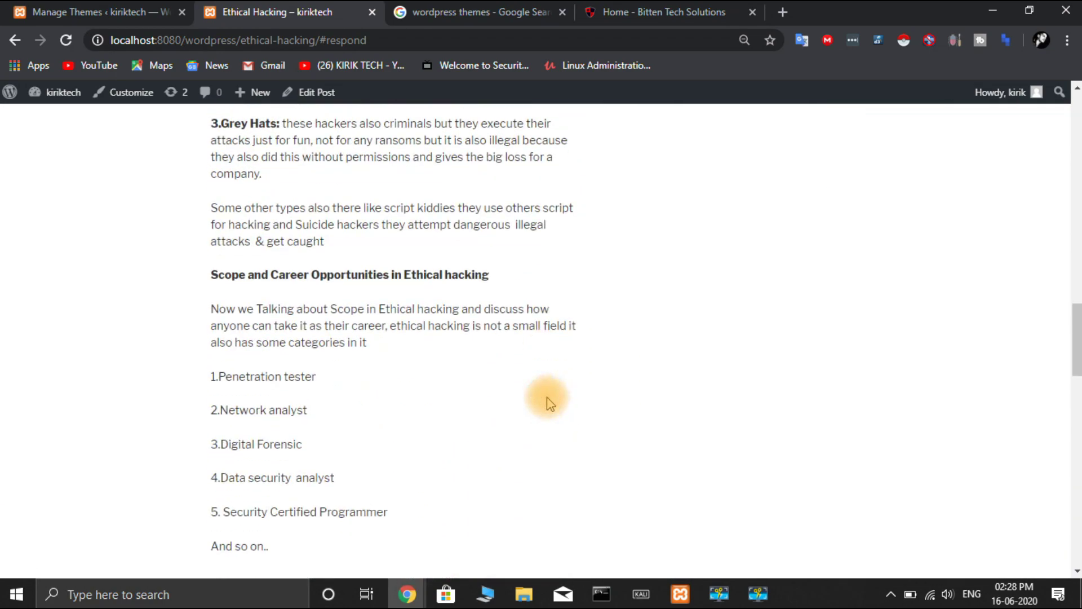
{"action": "scroll", "coordinate": [546, 396], "scroll_direction": "up", "scroll_amount": 20}
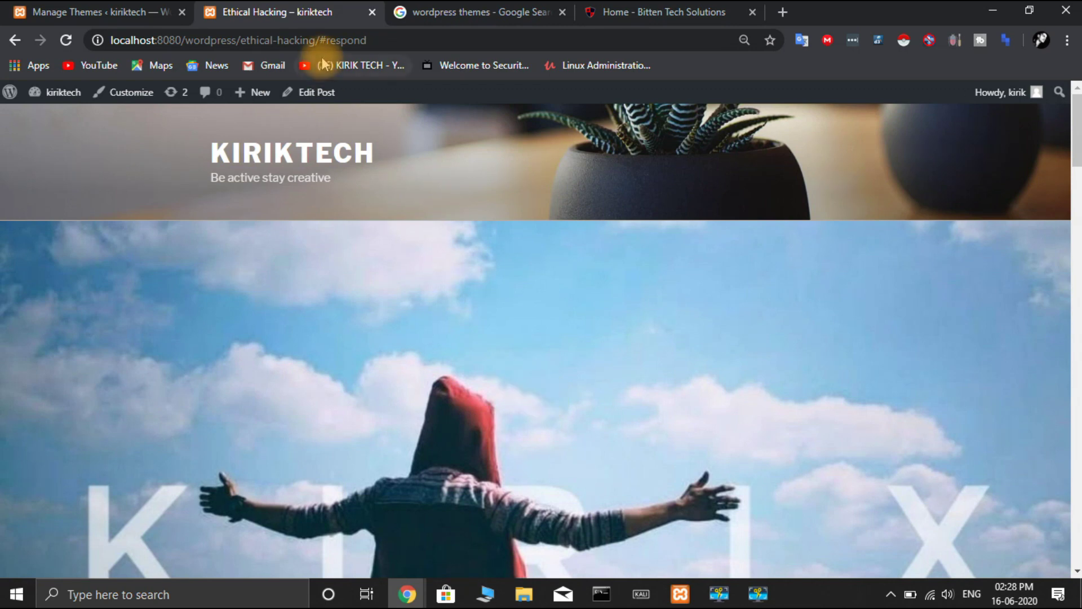
Return to theme management and open the catalogue for adding a new theme
{"action": "left_click", "coordinate": [113, 12]}
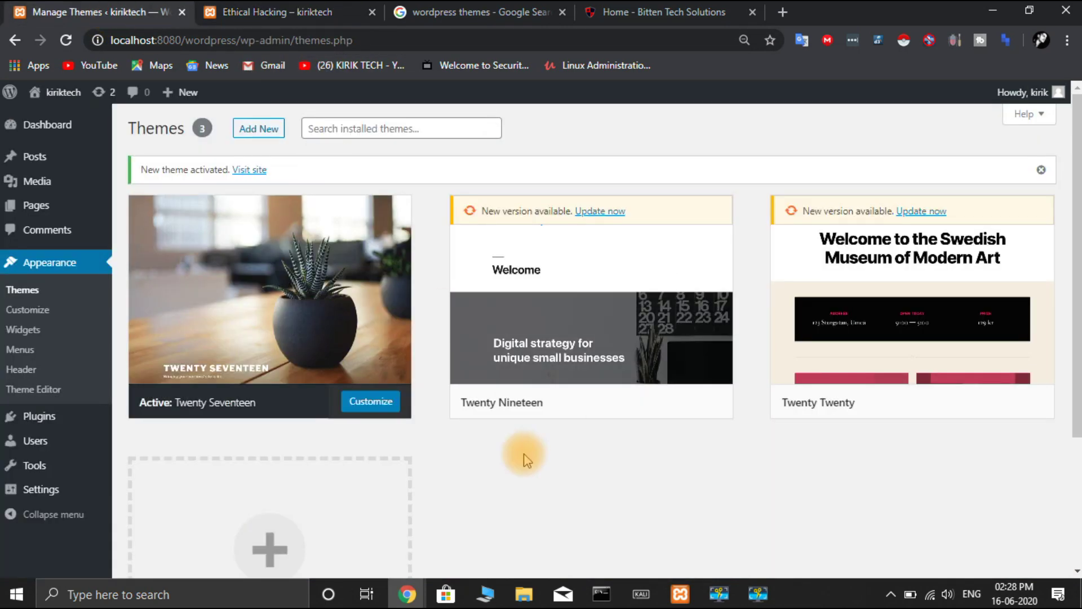
{"action": "scroll", "coordinate": [527, 459], "scroll_direction": "down", "scroll_amount": 2}
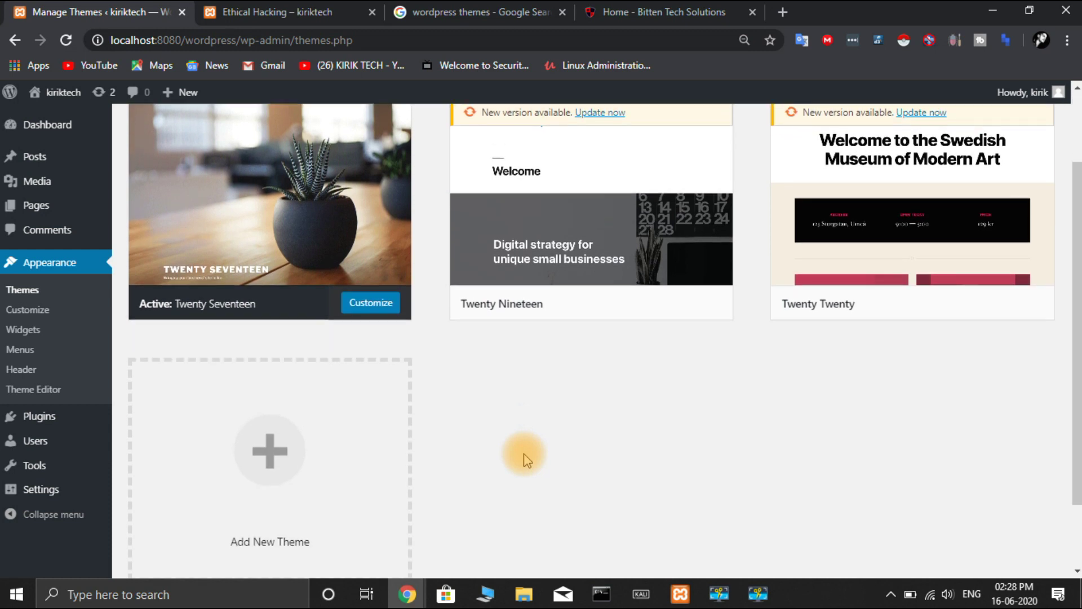
{"action": "left_click", "coordinate": [312, 460]}
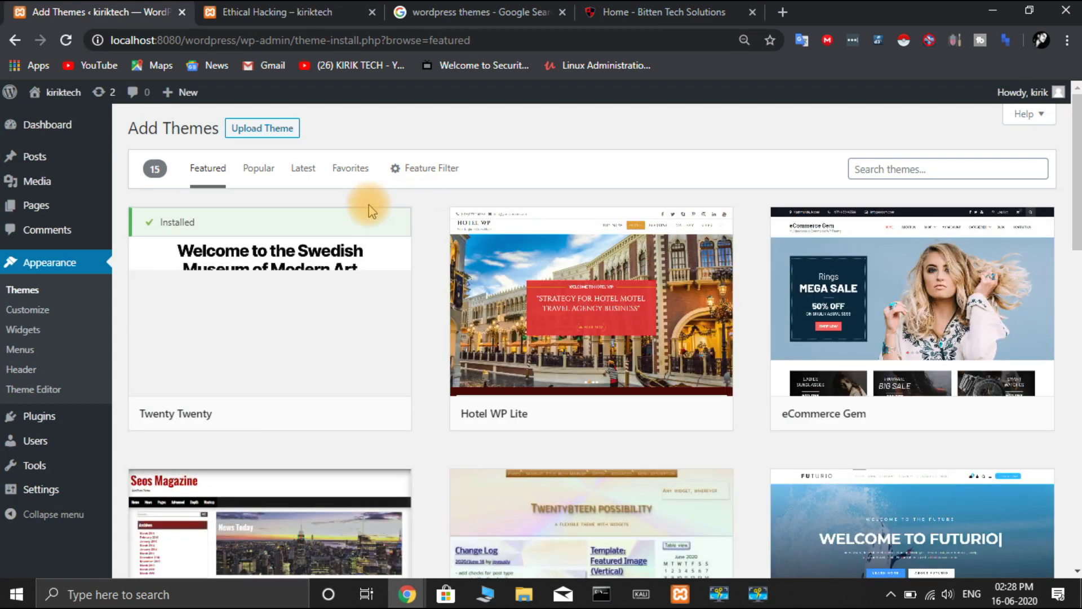
Switch the theme catalogue to the Popular listing and install the Futurio theme
{"action": "left_click", "coordinate": [265, 175]}
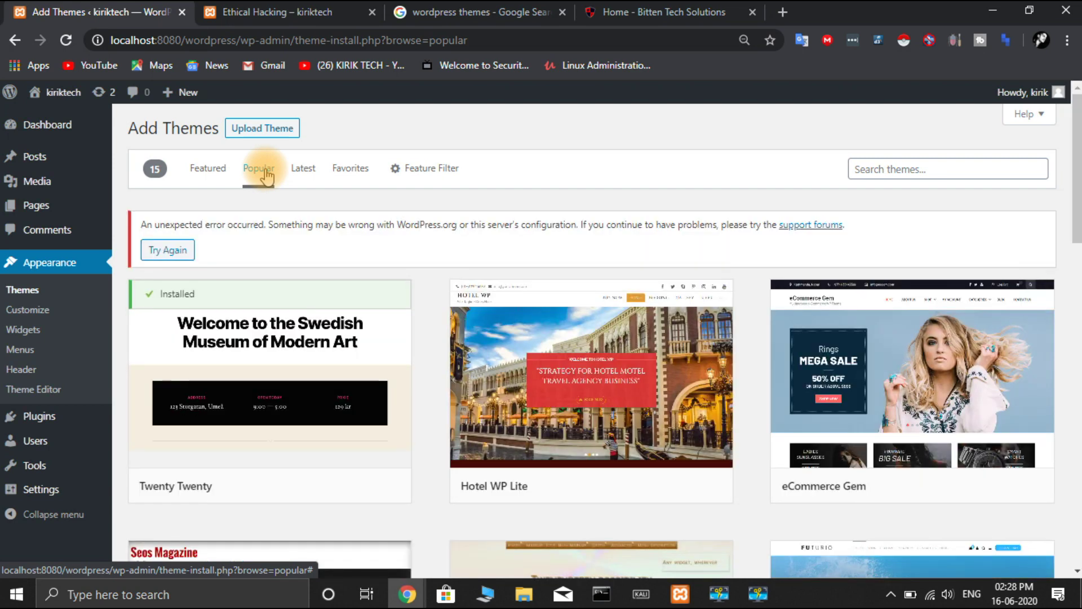
{"action": "mouse_move", "coordinate": [343, 341]}
{"action": "scroll", "coordinate": [343, 341], "scroll_direction": "down", "scroll_amount": 1}
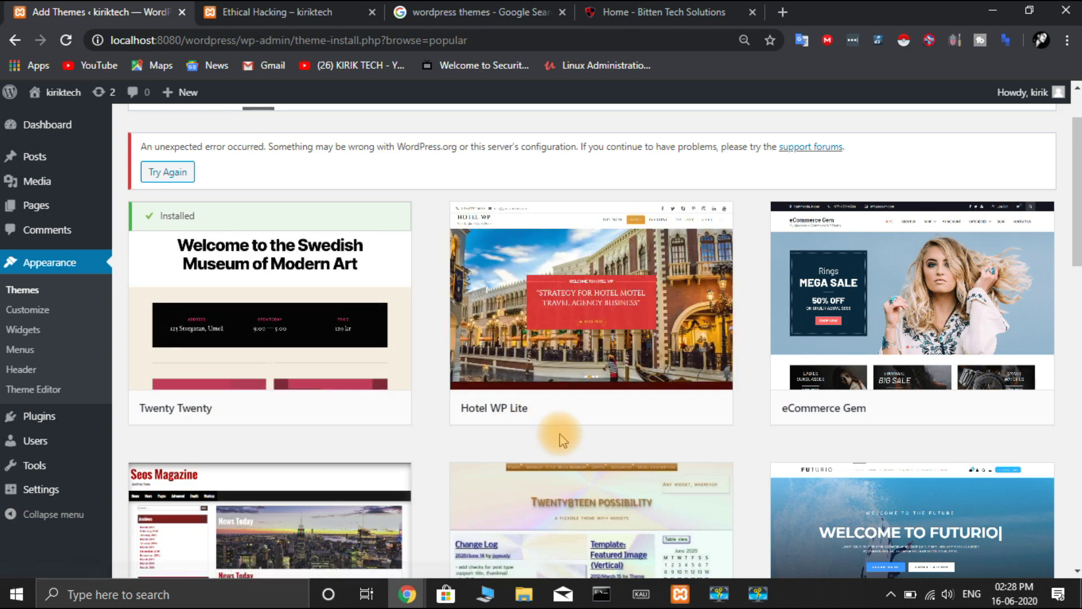
{"action": "scroll", "coordinate": [562, 439], "scroll_direction": "down", "scroll_amount": 5}
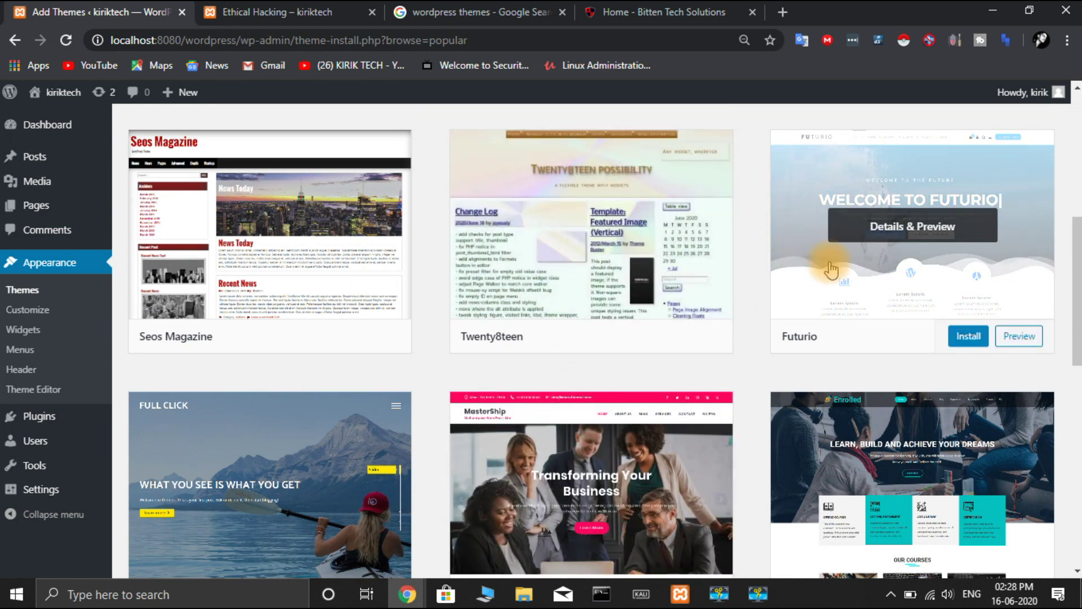
{"action": "left_click", "coordinate": [980, 340]}
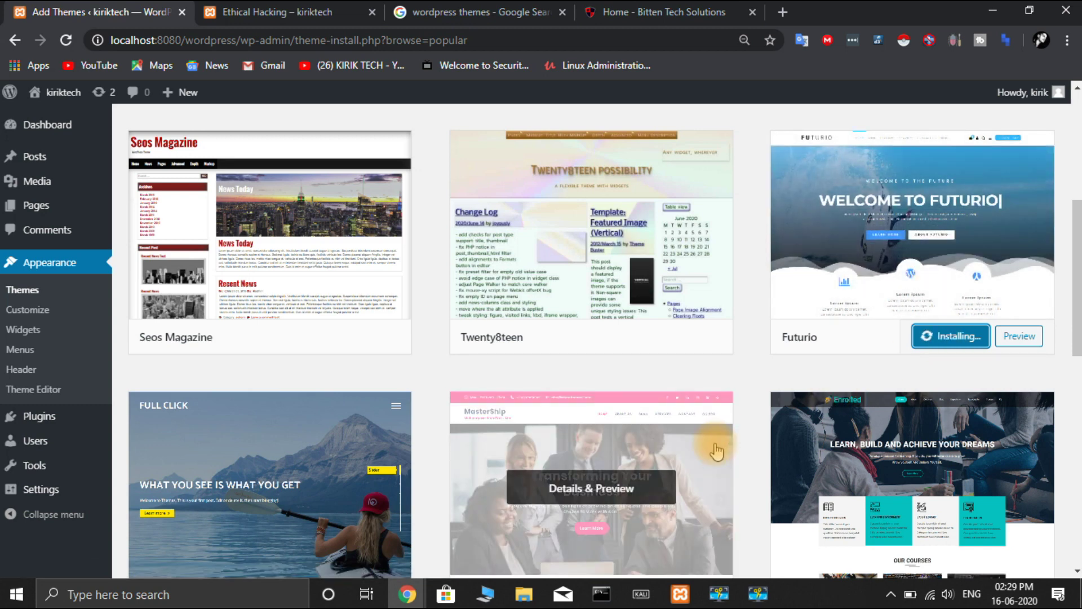
Browse further down the catalogue of available themes while Futurio installs
{"action": "scroll", "coordinate": [717, 451], "scroll_direction": "down", "scroll_amount": 14}
{"action": "scroll", "coordinate": [717, 451], "scroll_direction": "down", "scroll_amount": 2}
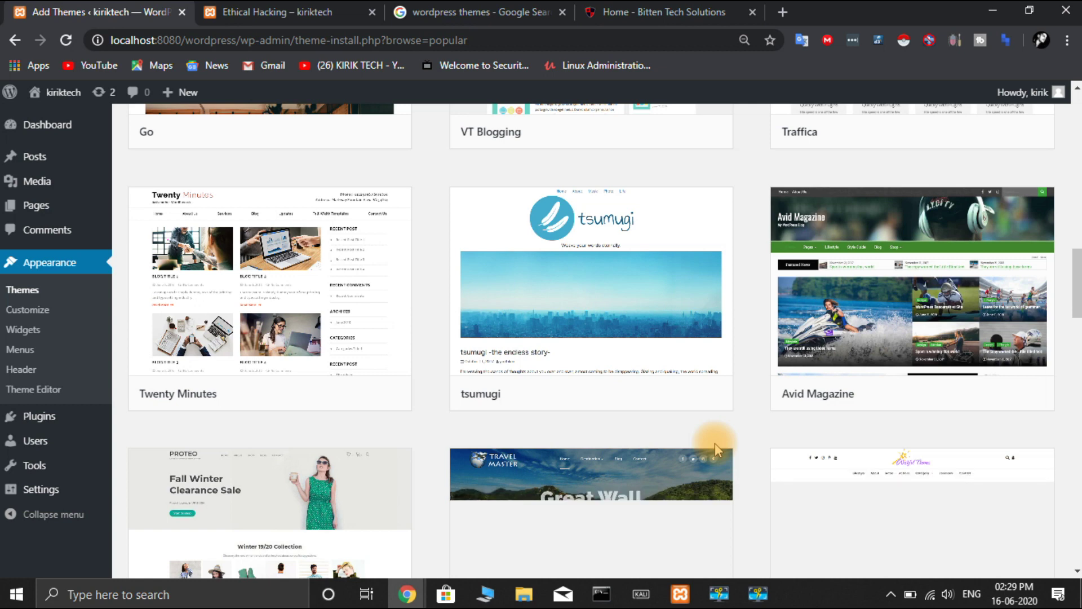
{"action": "scroll", "coordinate": [714, 443], "scroll_direction": "down", "scroll_amount": 5}
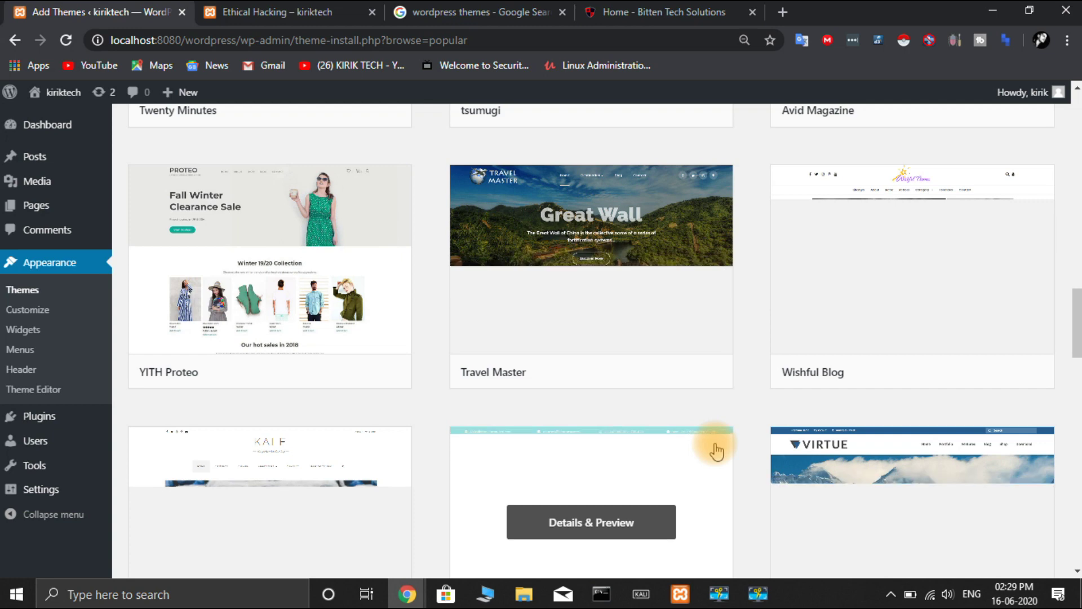
{"action": "scroll", "coordinate": [715, 450], "scroll_direction": "up", "scroll_amount": 2}
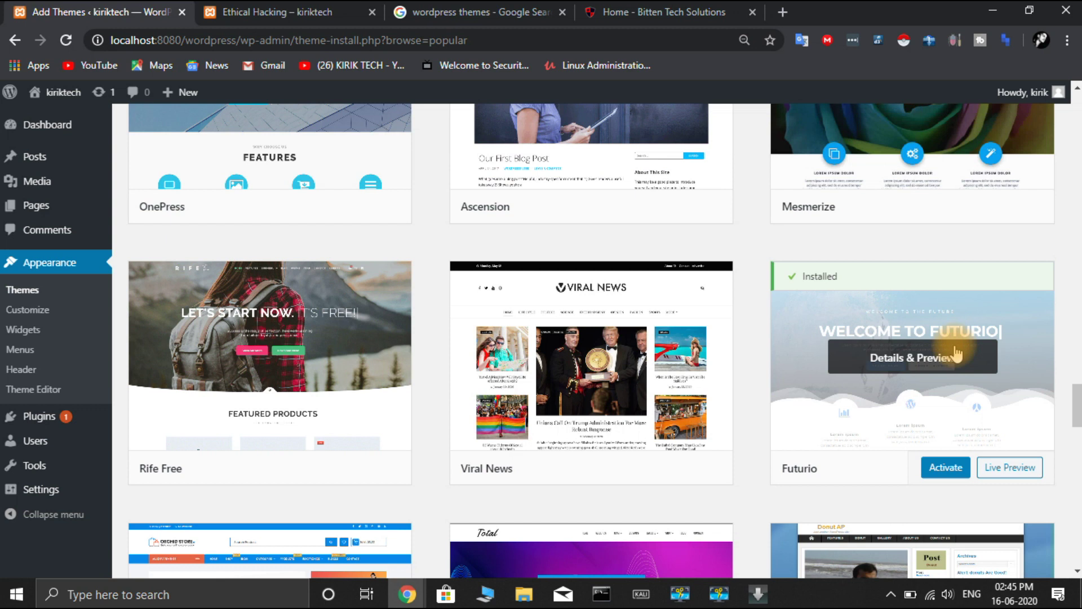
Activate the Futurio theme and reload the Ethical Hacking post to examine its new header and article layout
{"action": "left_click", "coordinate": [958, 482]}
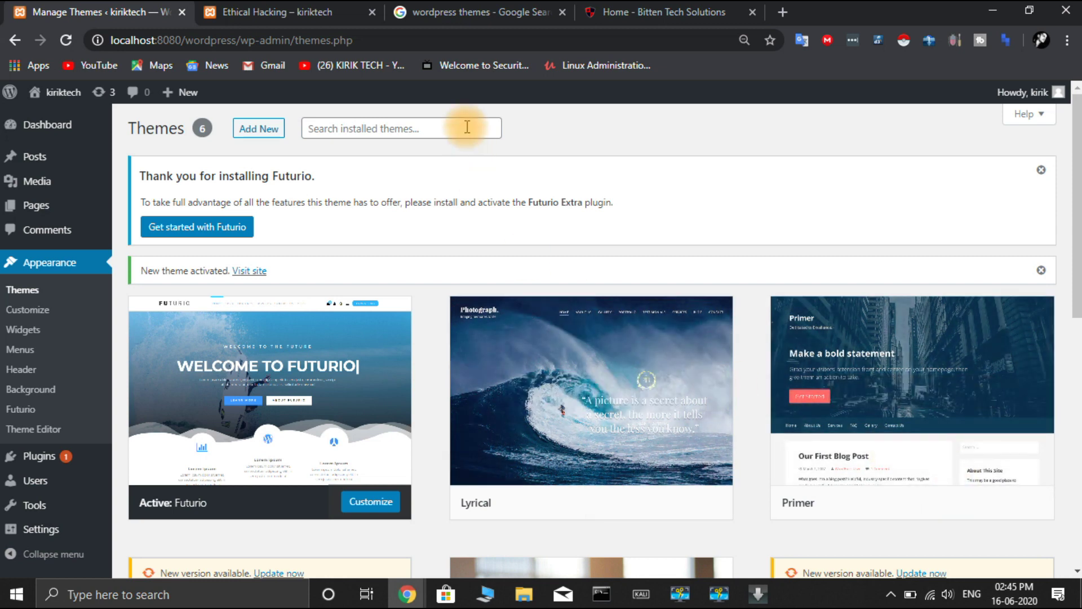
{"action": "left_click", "coordinate": [330, 12]}
{"action": "left_click", "coordinate": [65, 41]}
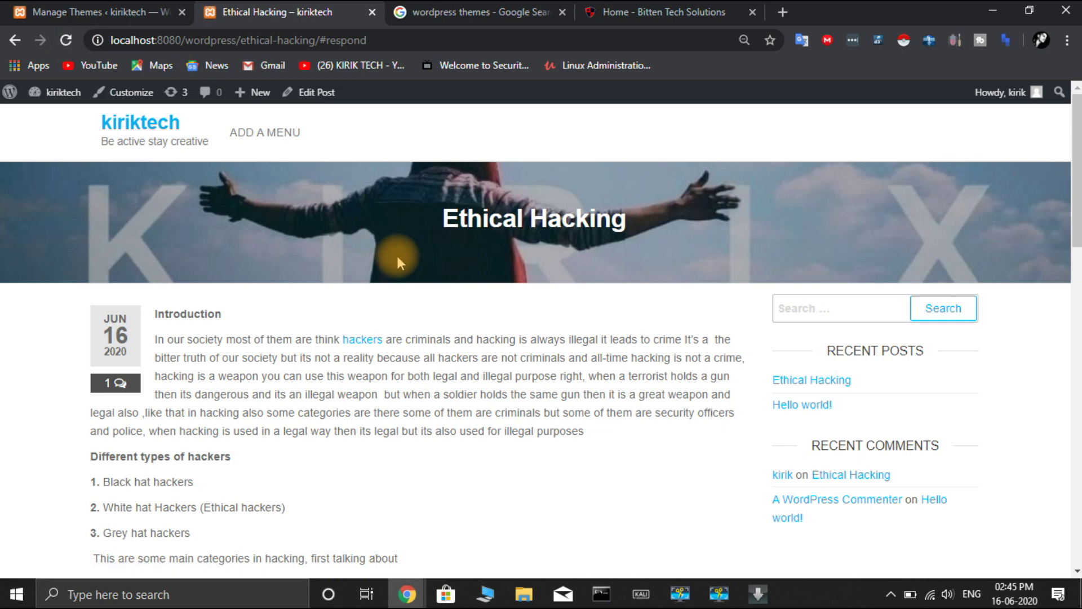
{"action": "scroll", "coordinate": [399, 257], "scroll_direction": "down", "scroll_amount": 7}
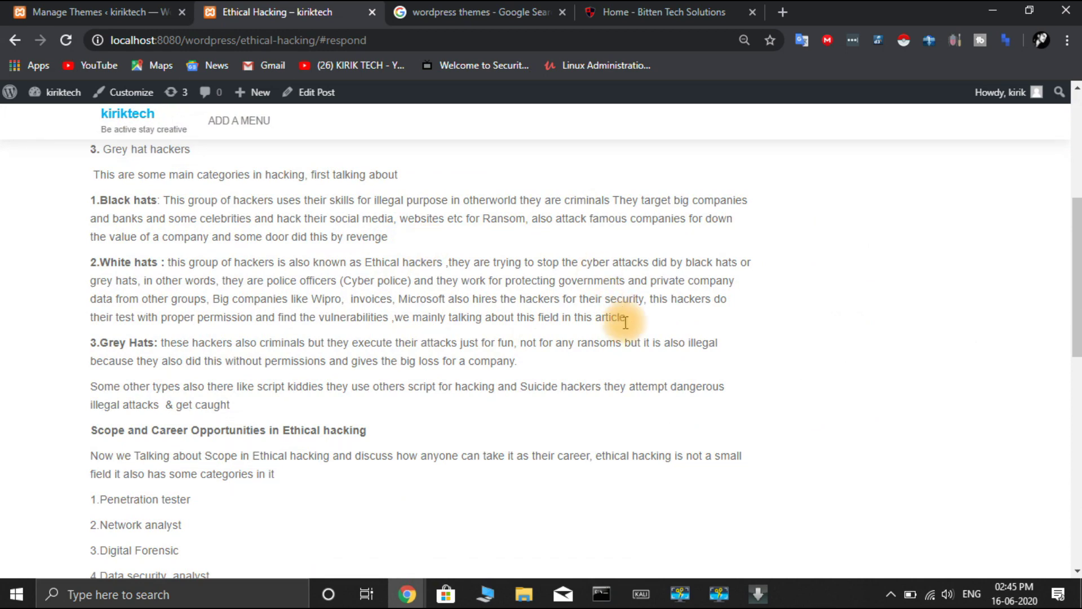
{"action": "scroll", "coordinate": [556, 394], "scroll_direction": "up", "scroll_amount": 7}
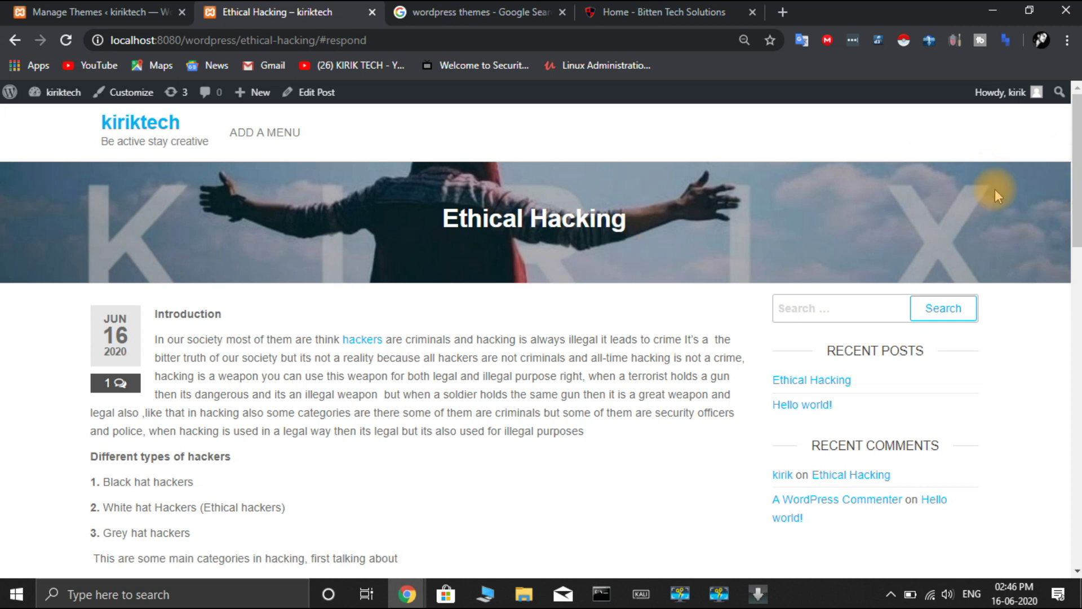
Search the site for "ethical" and look over the search results page
{"action": "left_click", "coordinate": [803, 304]}
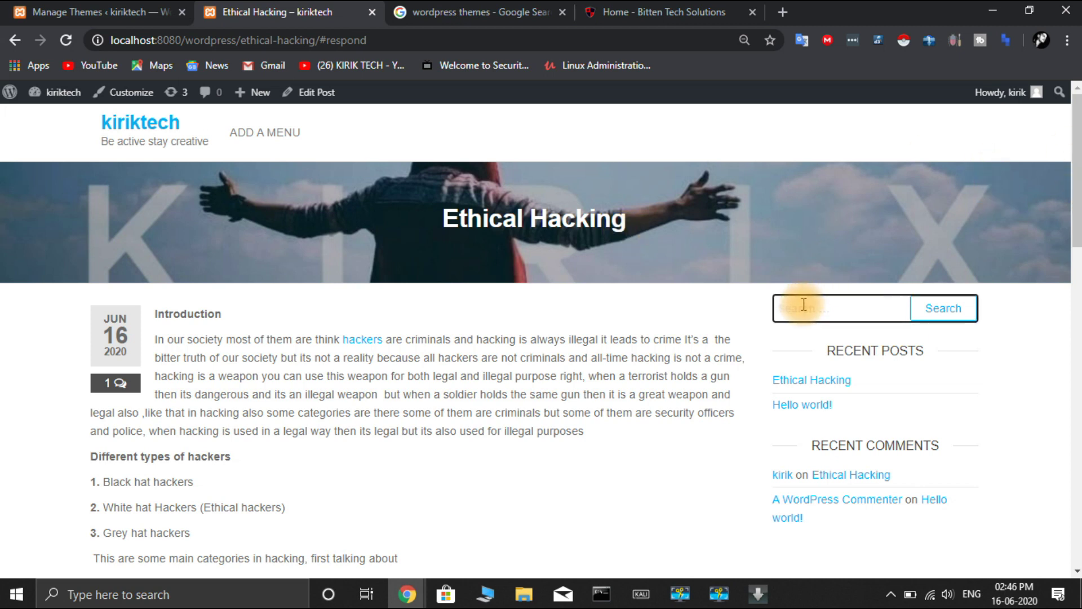
{"action": "type", "text": "ethical"}
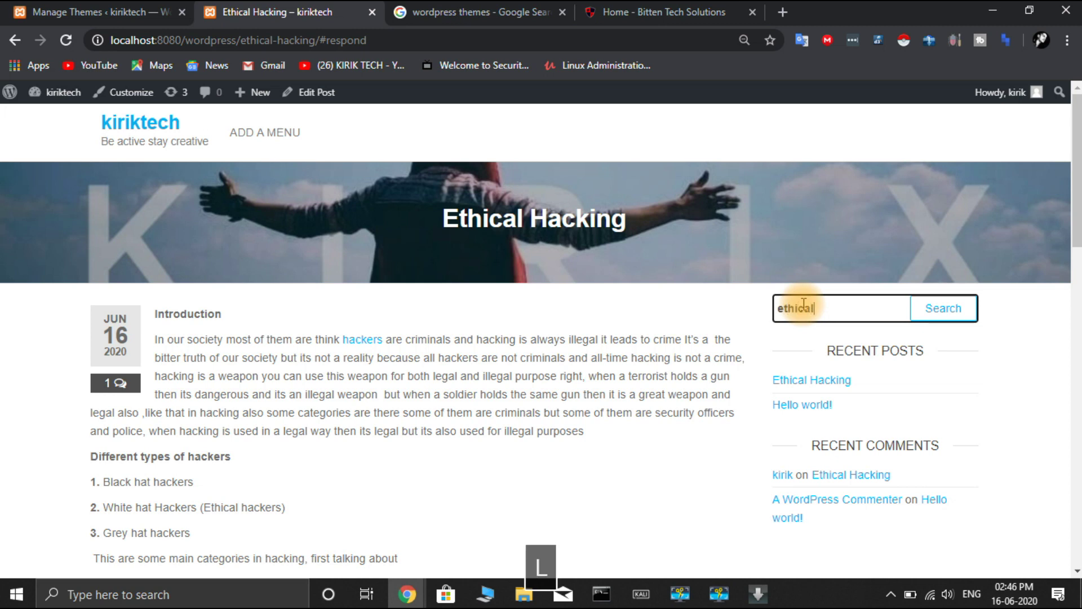
{"action": "left_click", "coordinate": [949, 309]}
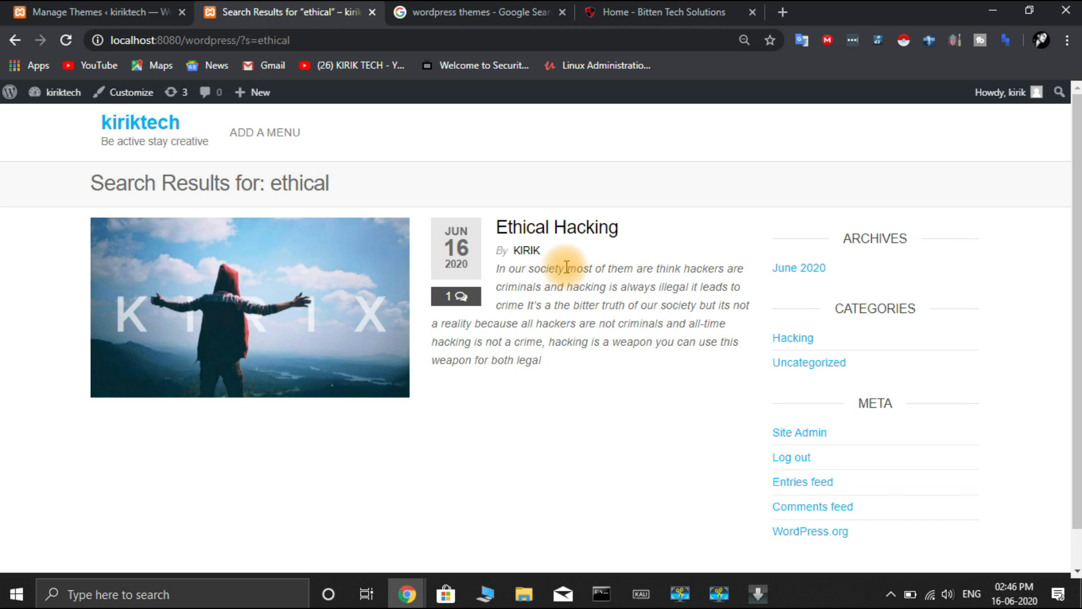
{"action": "scroll", "coordinate": [563, 264], "scroll_direction": "down", "scroll_amount": 1}
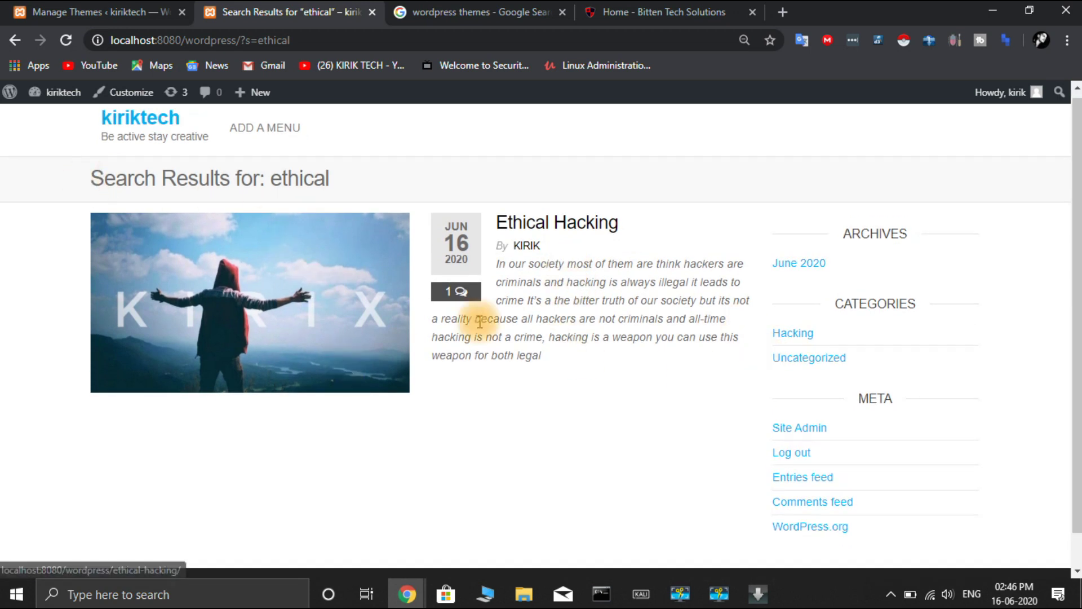
Open the Ethical Hacking post from the search results and read through its article and comments
{"action": "left_click", "coordinate": [566, 226]}
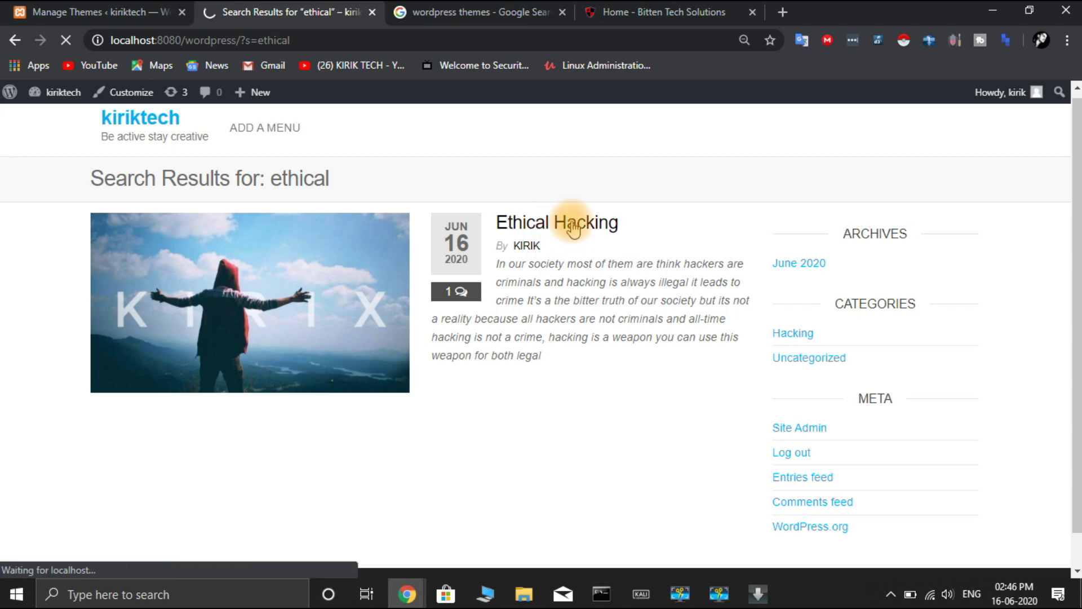
{"action": "scroll", "coordinate": [639, 399], "scroll_direction": "down", "scroll_amount": 10}
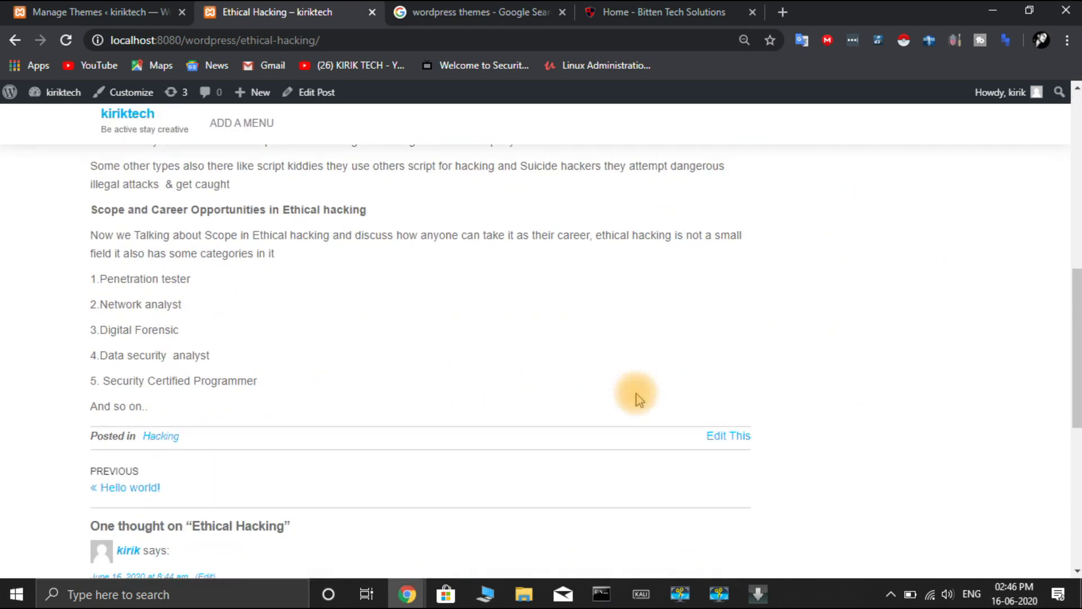
{"action": "scroll", "coordinate": [639, 399], "scroll_direction": "down", "scroll_amount": 8}
{"action": "scroll", "coordinate": [321, 384], "scroll_direction": "up", "scroll_amount": 7}
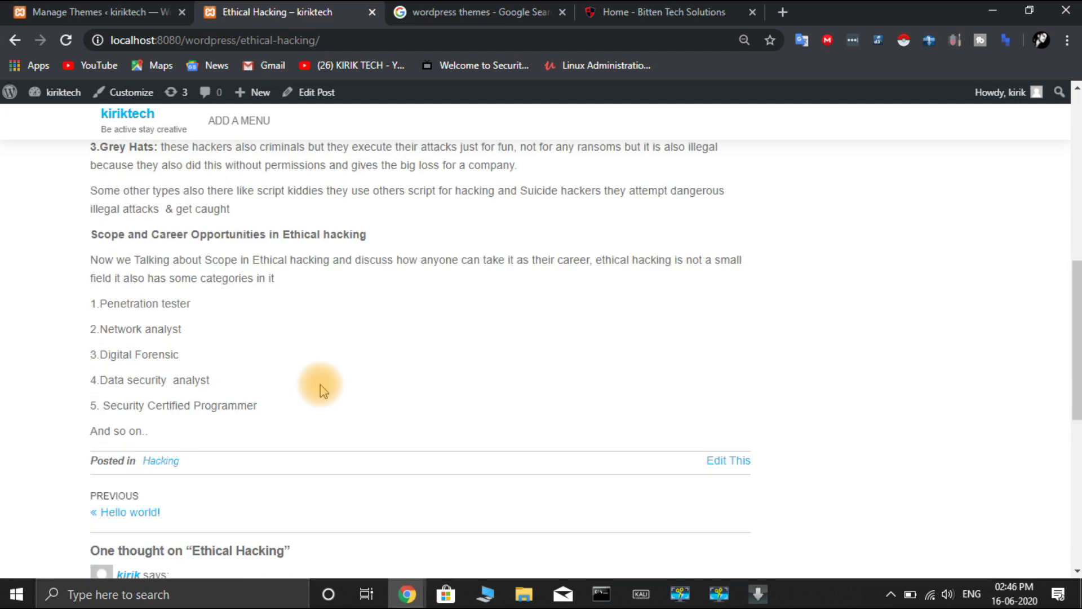
{"action": "scroll", "coordinate": [321, 389], "scroll_direction": "up", "scroll_amount": 15}
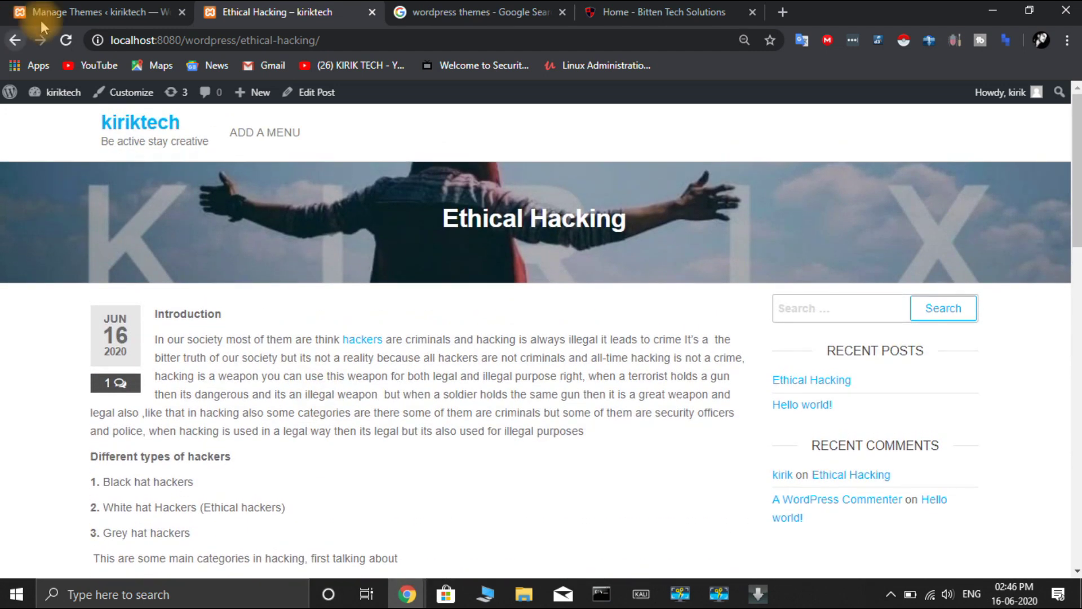
Open the customizer for the Futurio theme, view its Background Image settings, and return to the theme list
{"action": "left_click", "coordinate": [66, 15]}
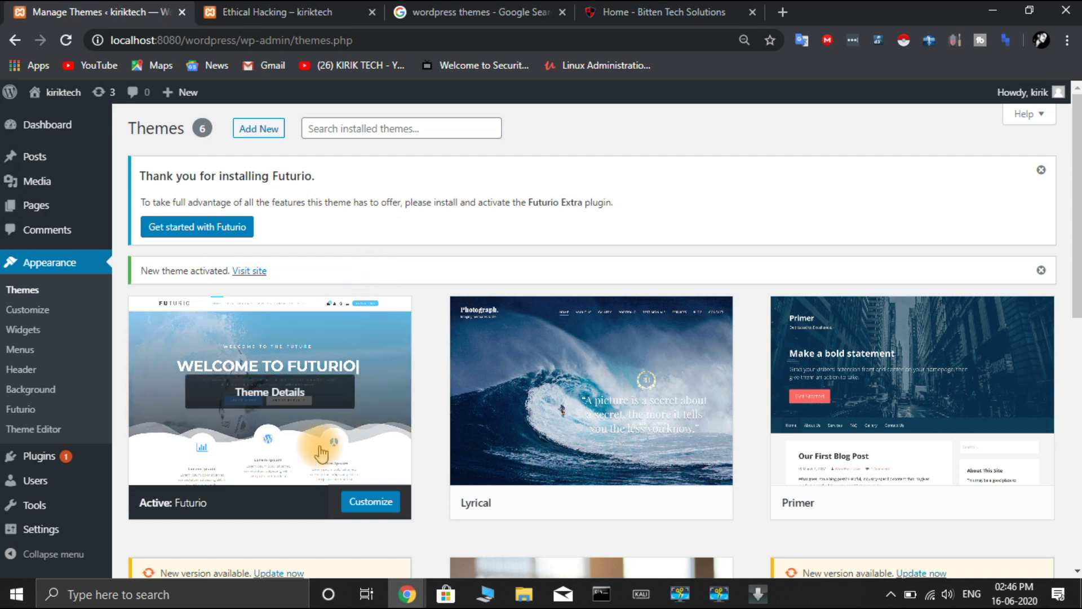
{"action": "left_click", "coordinate": [378, 504]}
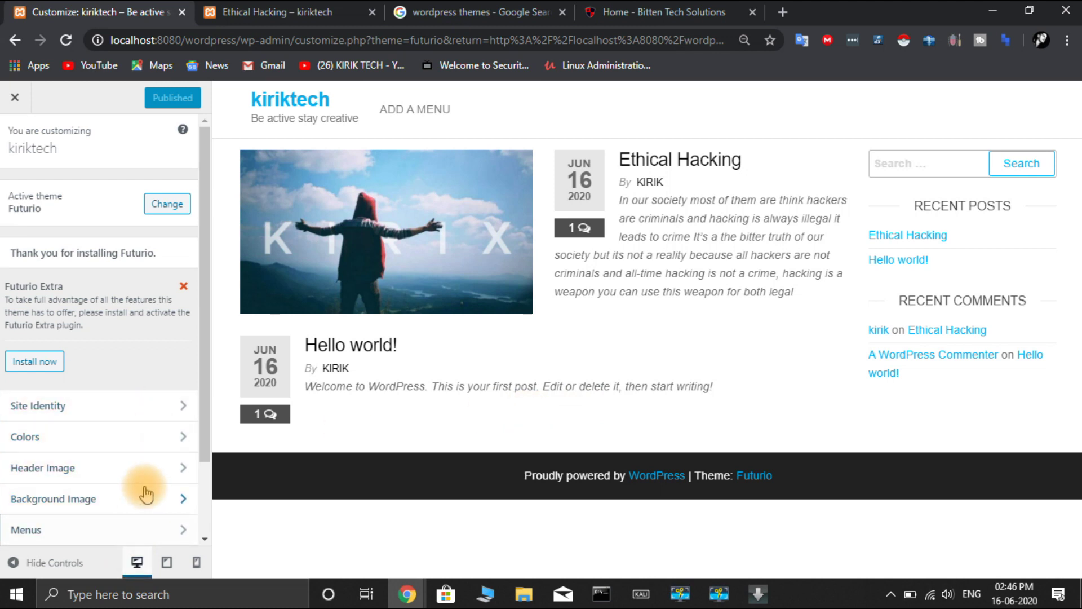
{"action": "left_click", "coordinate": [155, 508]}
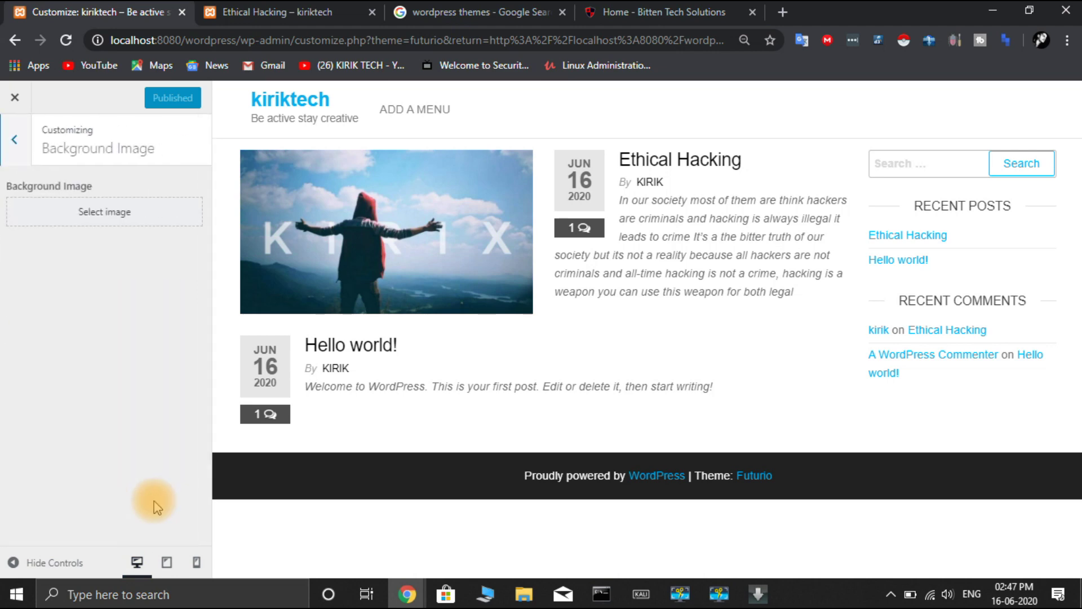
{"action": "left_click", "coordinate": [21, 102]}
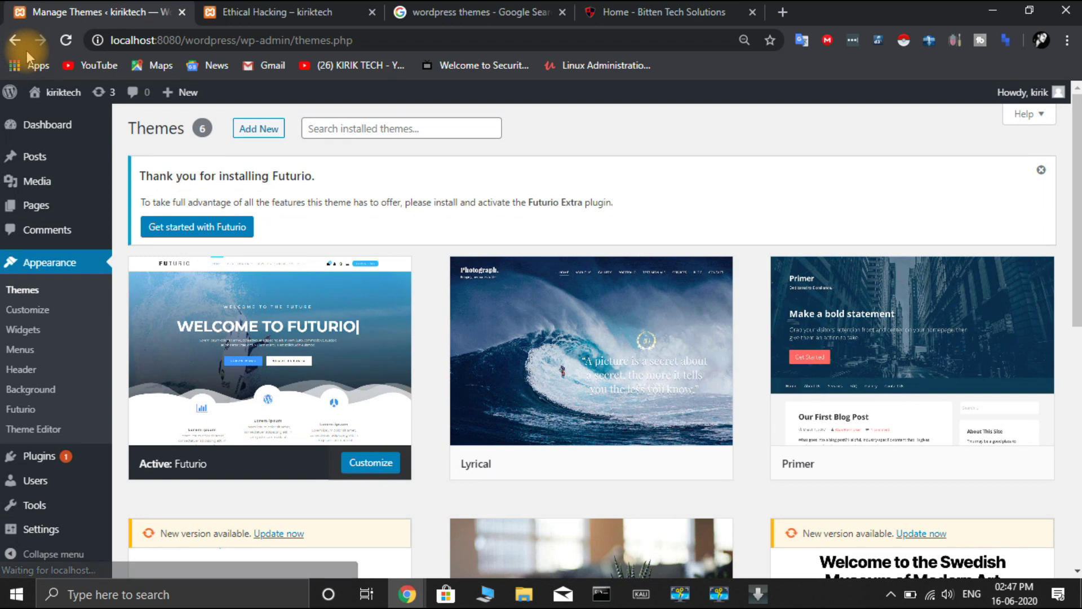
{"action": "left_click", "coordinate": [48, 309]}
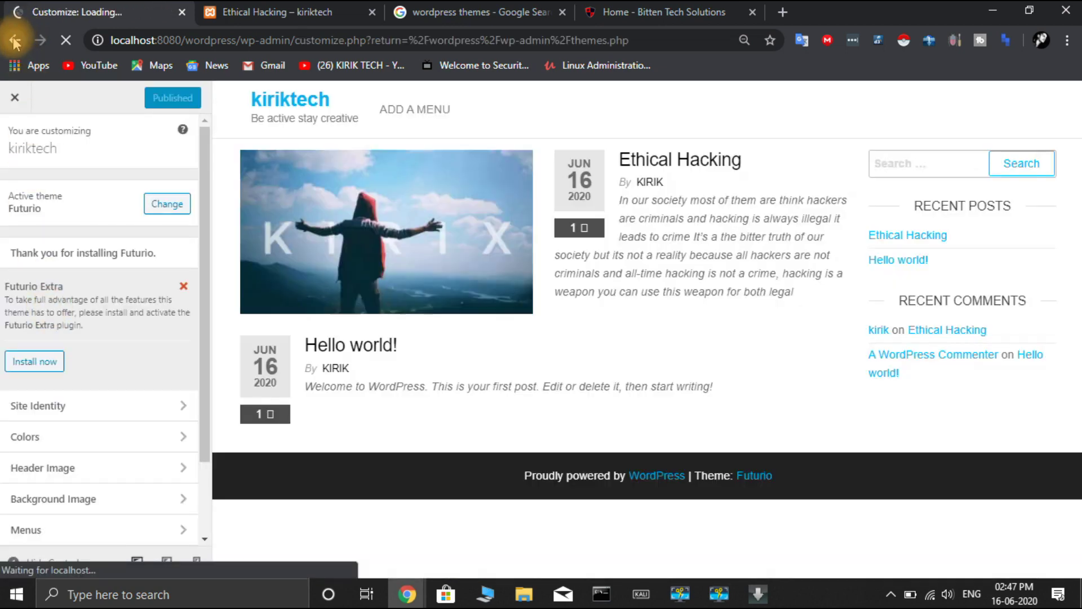
{"action": "left_click", "coordinate": [15, 40]}
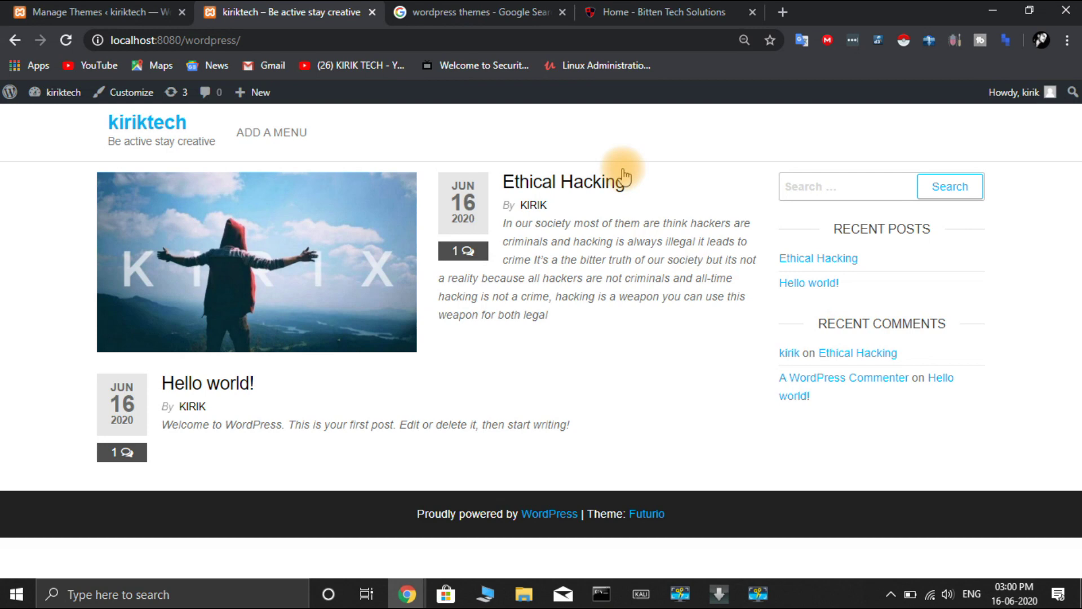
Return to the site administration and open the list of installed plugins
{"action": "left_click", "coordinate": [72, 14]}
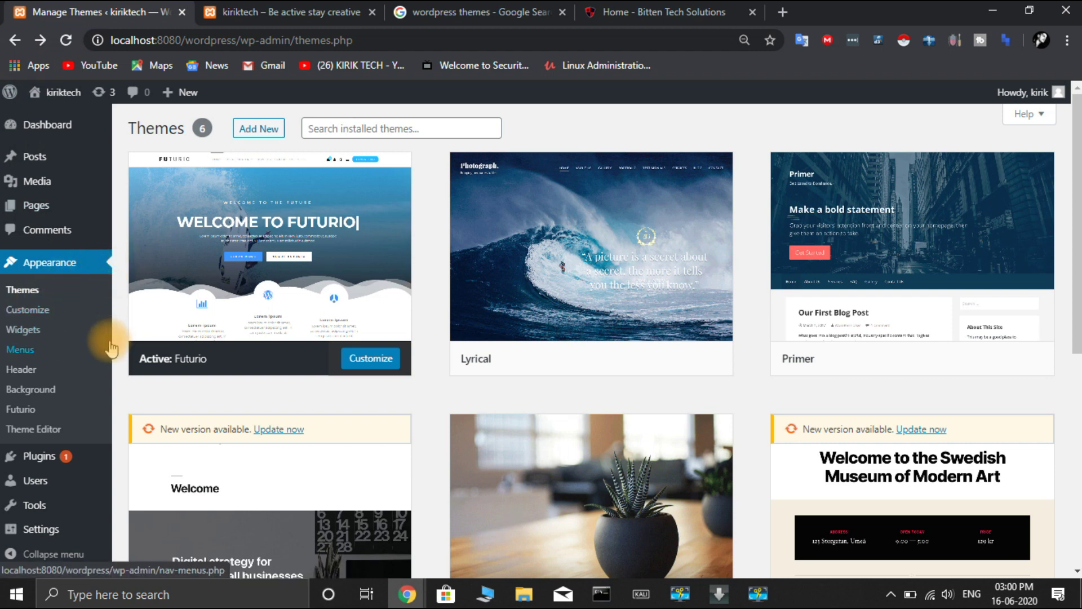
{"action": "left_click", "coordinate": [69, 459]}
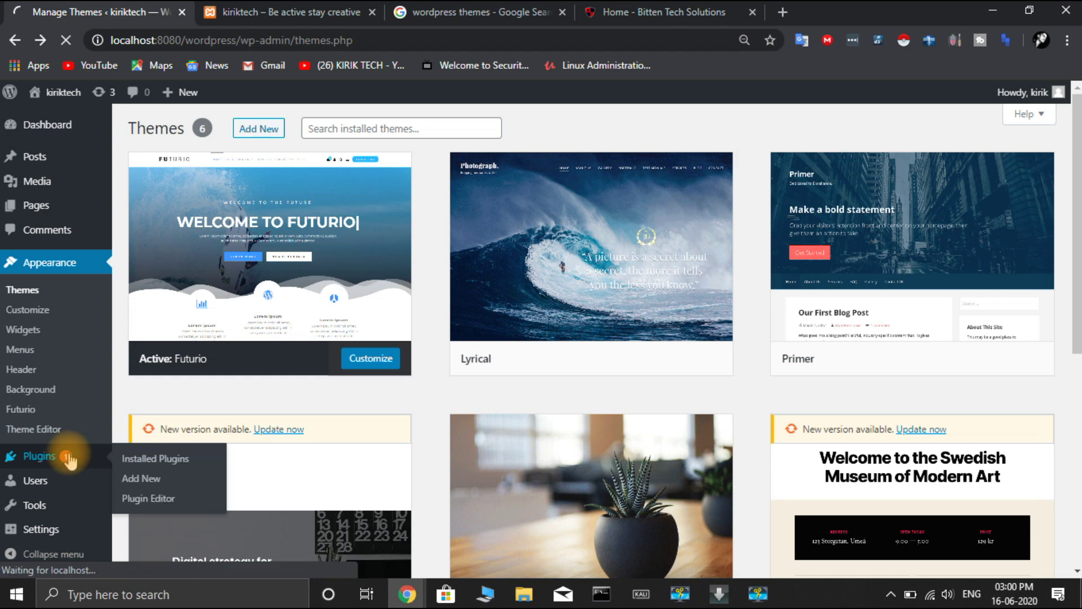
{"action": "left_click", "coordinate": [193, 458]}
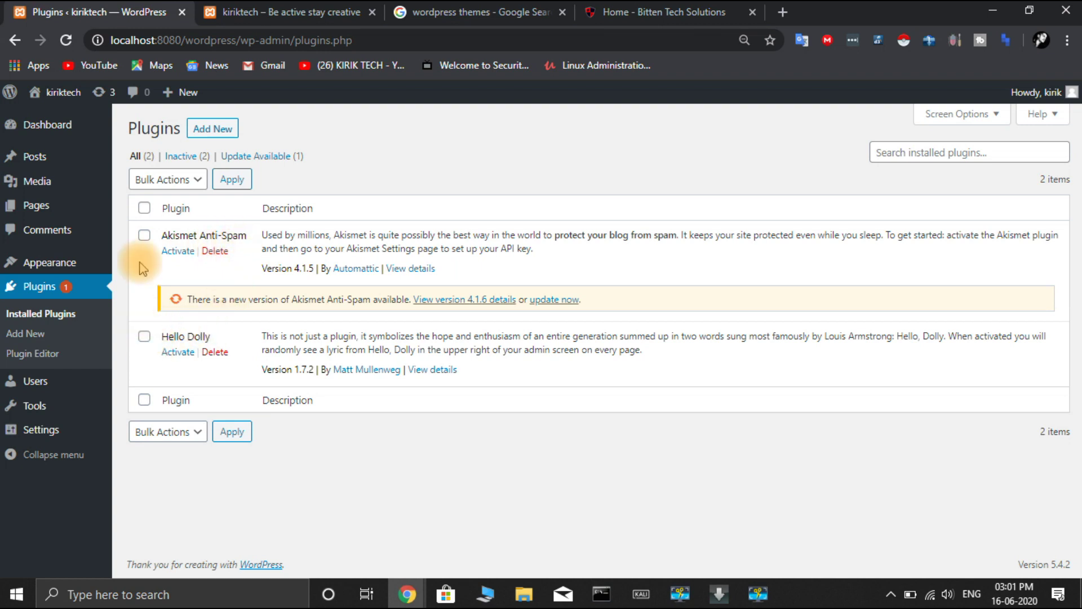
Delete both installed plugins, Akismet Anti-Spam and Hello Dolly, together with a bulk action and confirm the deletion
{"action": "left_click", "coordinate": [144, 208]}
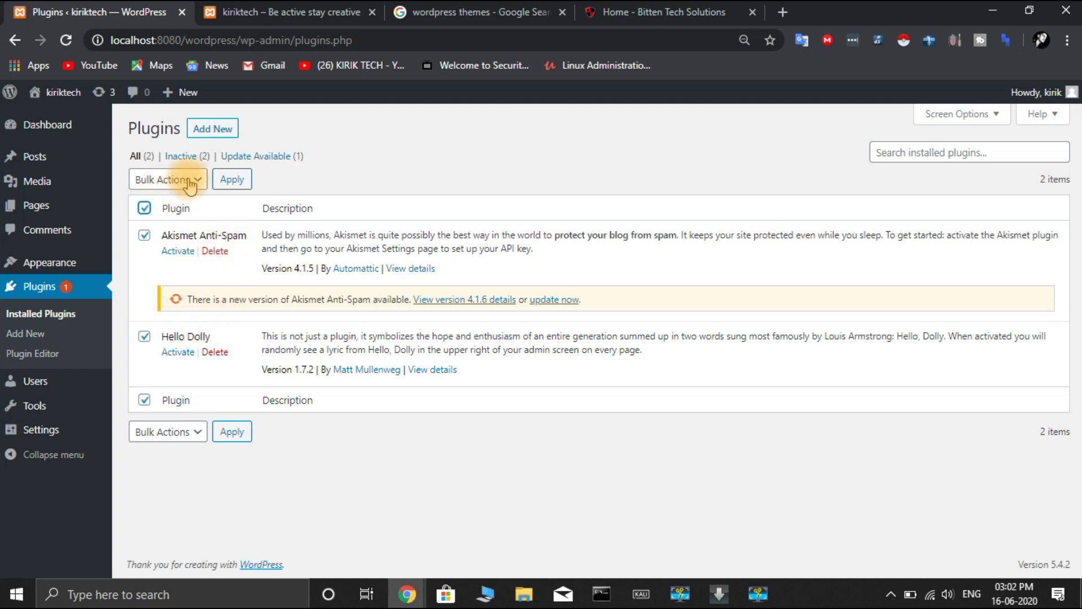
{"action": "left_click", "coordinate": [189, 181]}
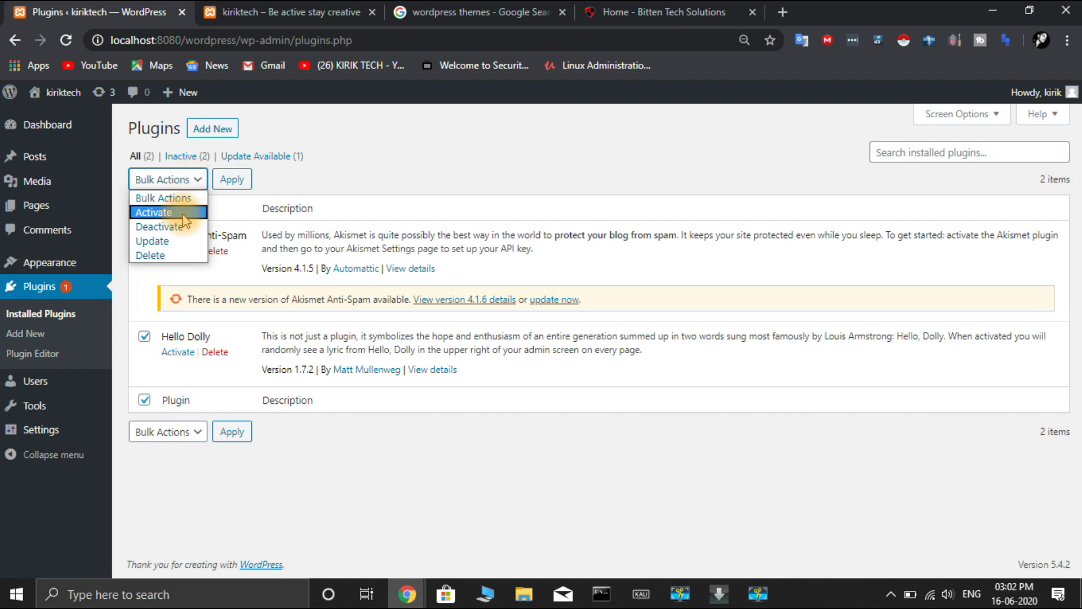
{"action": "left_click", "coordinate": [179, 202]}
{"action": "left_click", "coordinate": [194, 179]}
{"action": "left_click", "coordinate": [159, 256]}
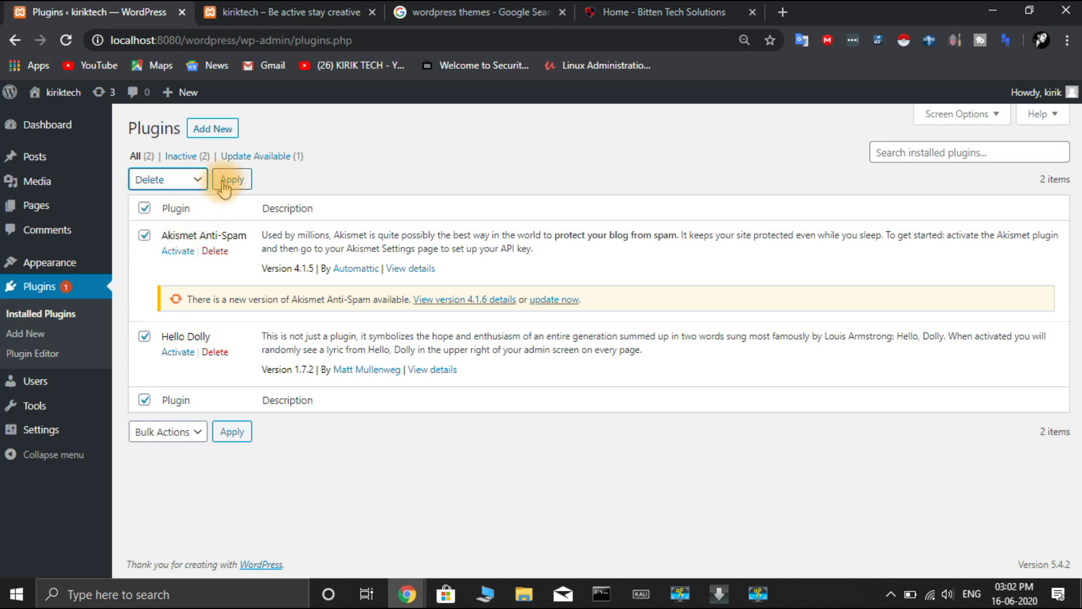
{"action": "left_click", "coordinate": [228, 179]}
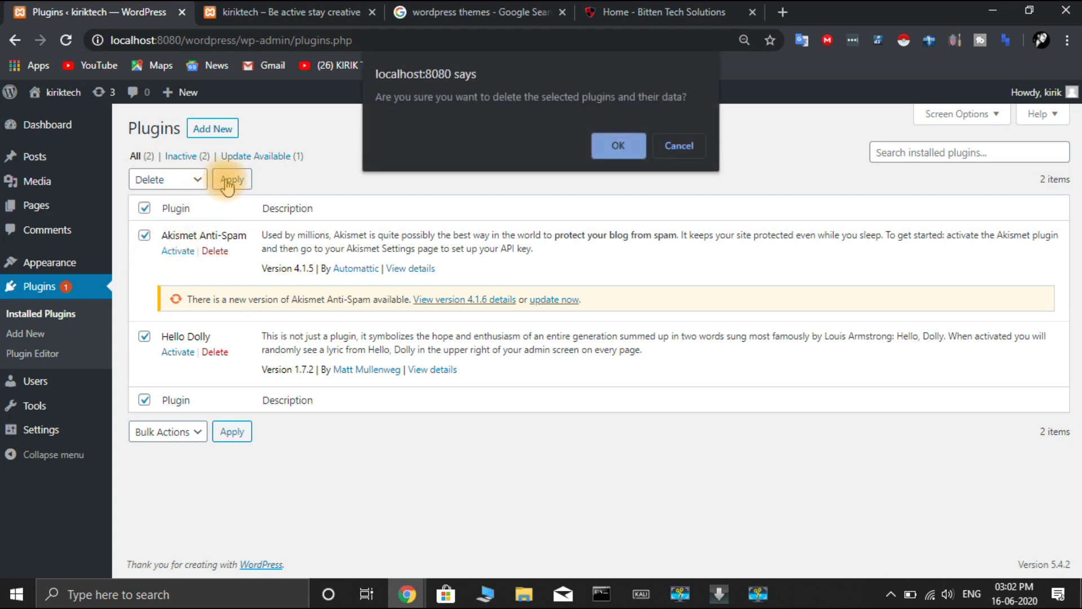
{"action": "left_click", "coordinate": [620, 147]}
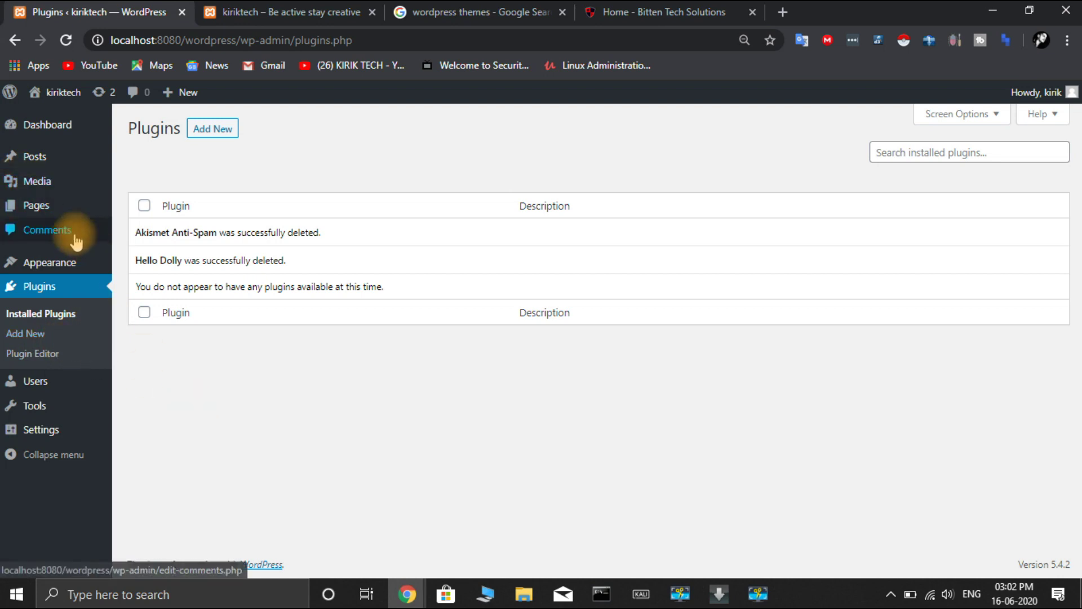
{"action": "mouse_move", "coordinate": [52, 209]}
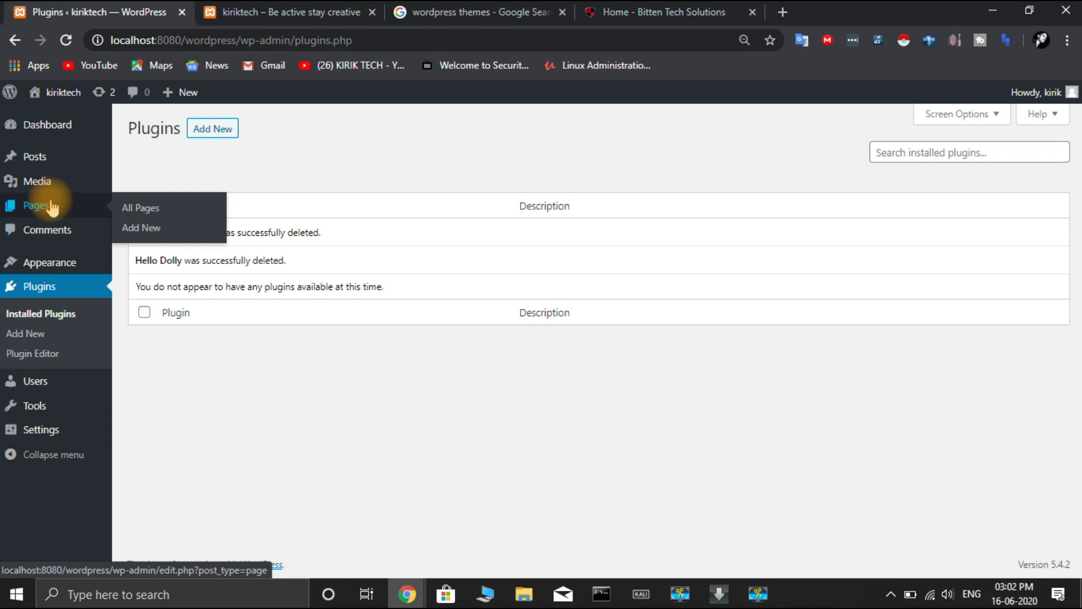